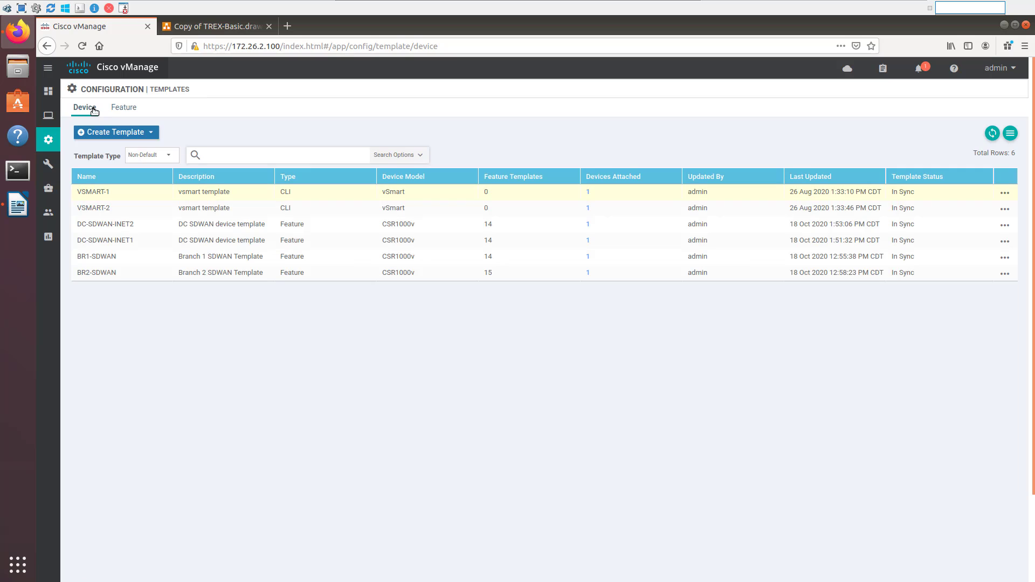
Step: Start adding a new feature template for the CSR1000v device model
click(130, 112)
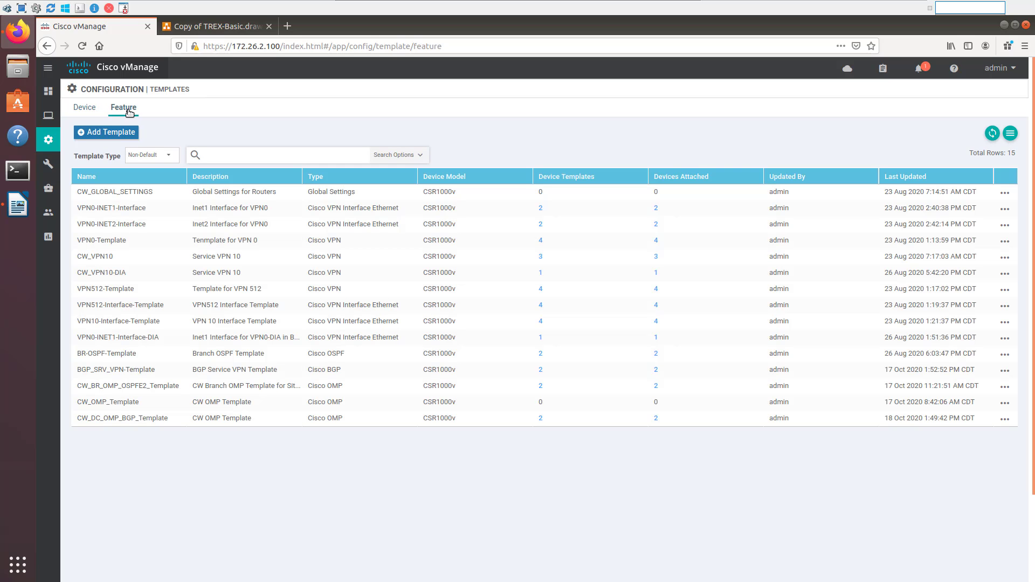
click(115, 133)
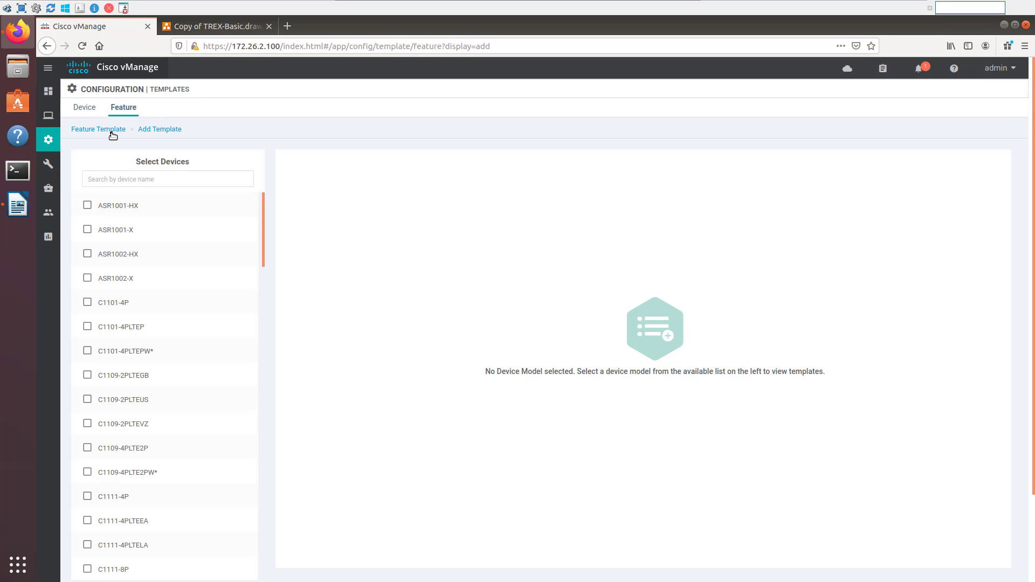
click(137, 180)
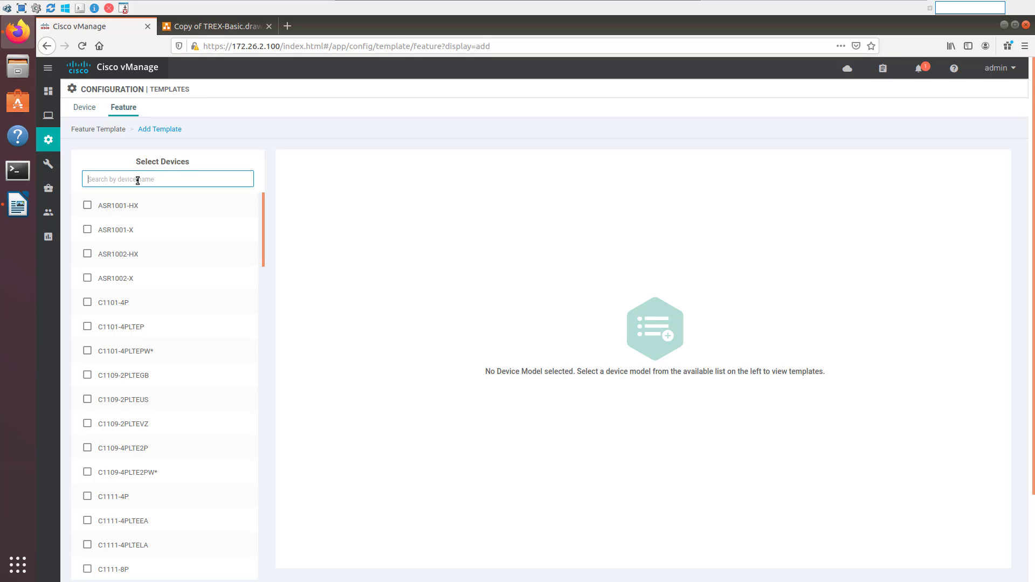
text(csr)
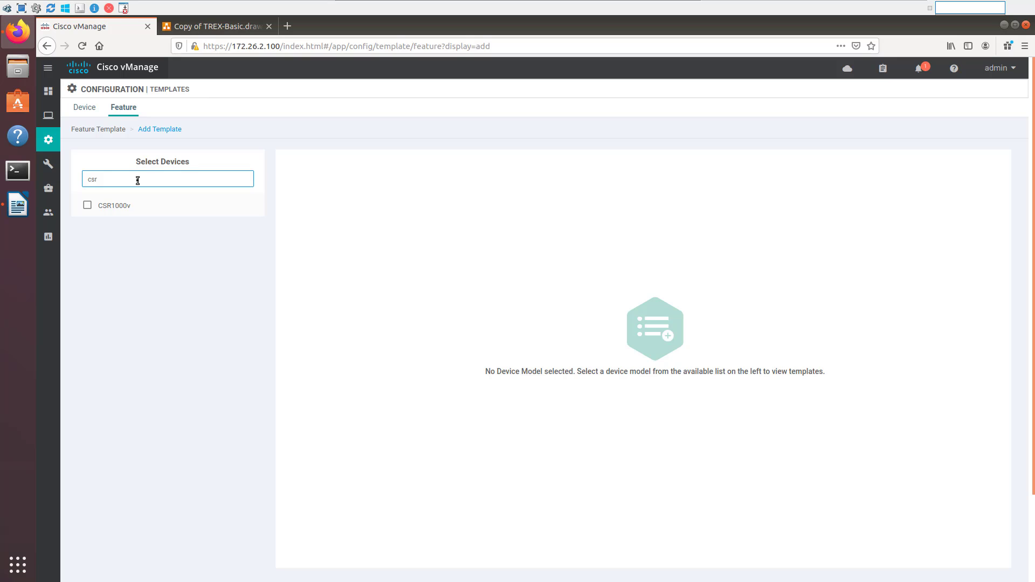
click(88, 205)
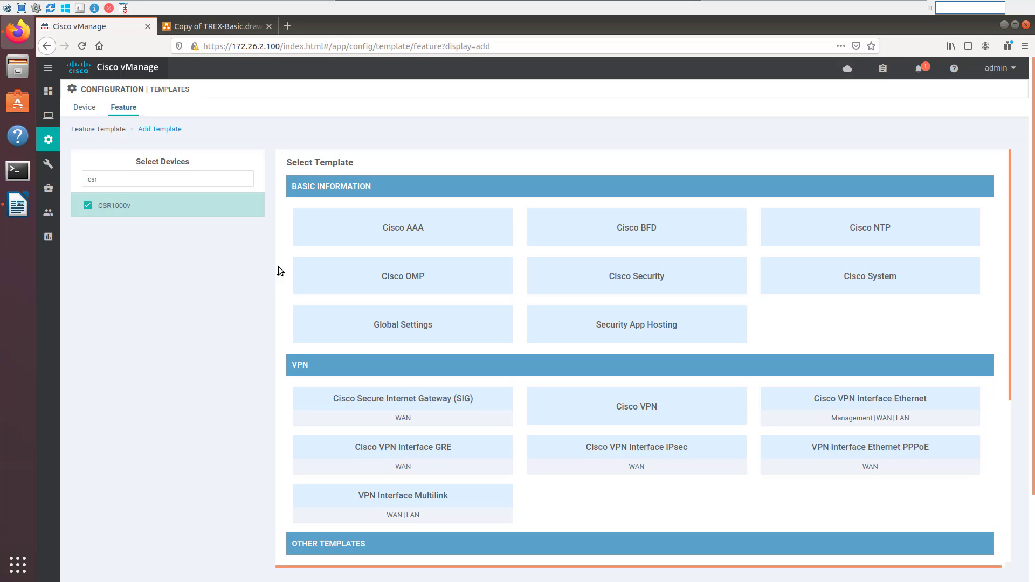
Step: Choose Cisco VPN Interface Ethernet as the type of the new feature template
scroll(282, 283, down, 2)
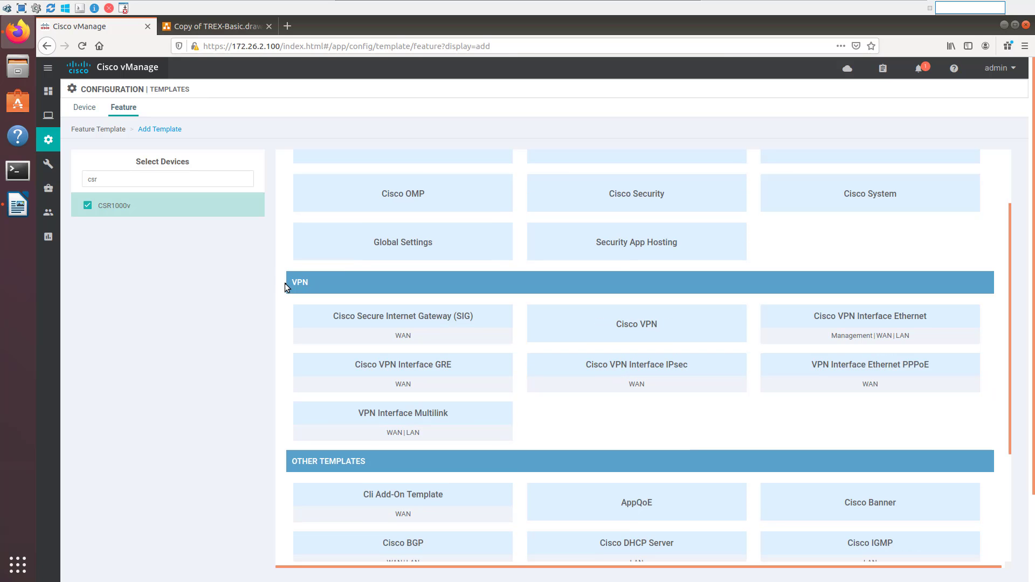
scroll(284, 290, down, 1)
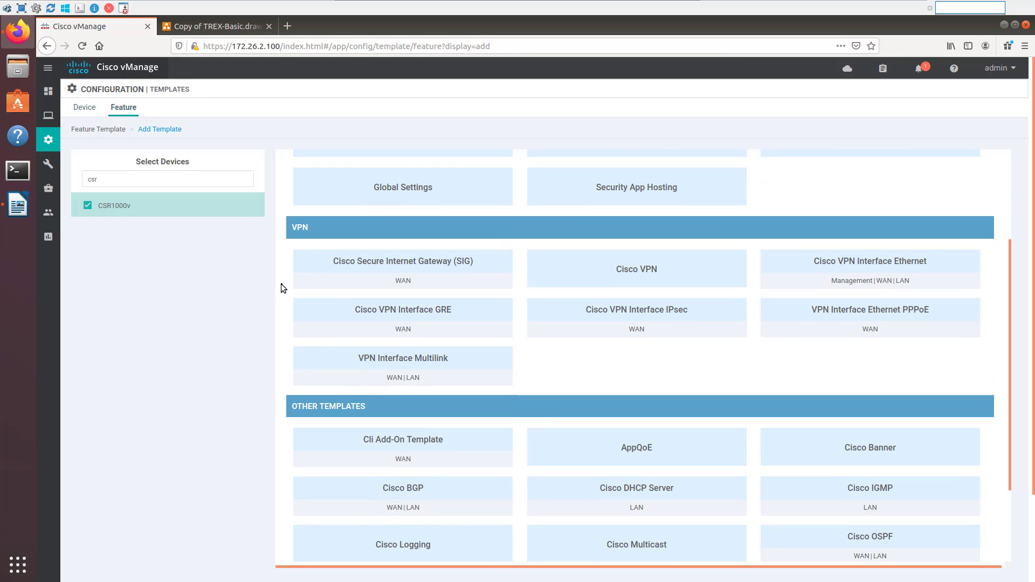
scroll(284, 278, down, 1)
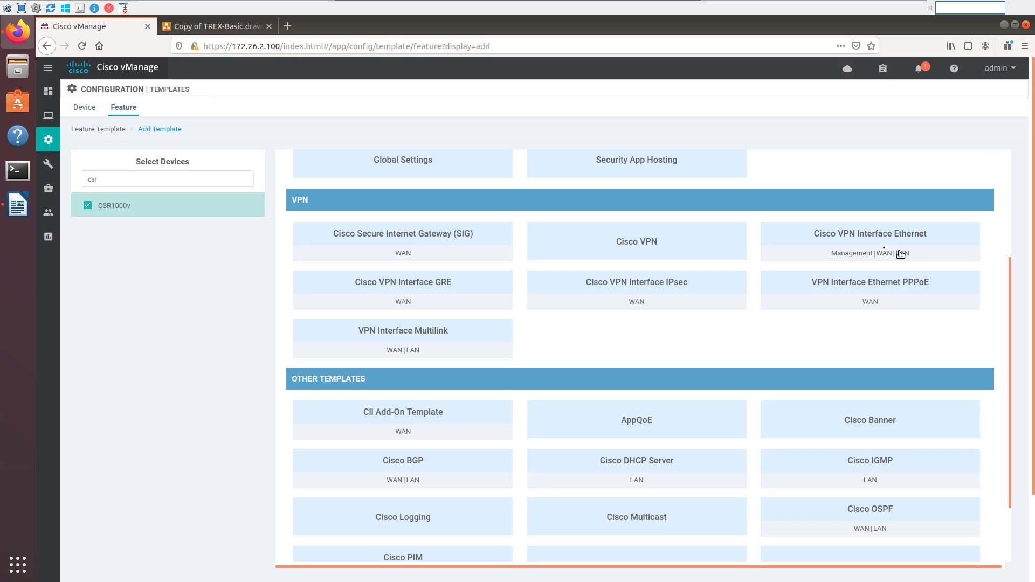
click(856, 237)
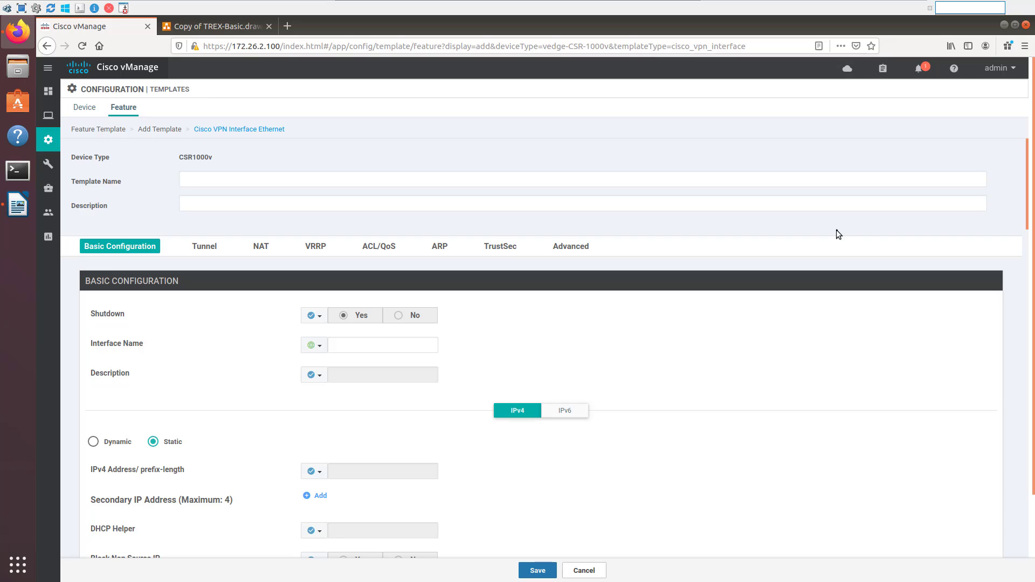
Step: Name the template VPN0-MPLS-Template and describe it as "MPLS Color Template"
click(232, 176)
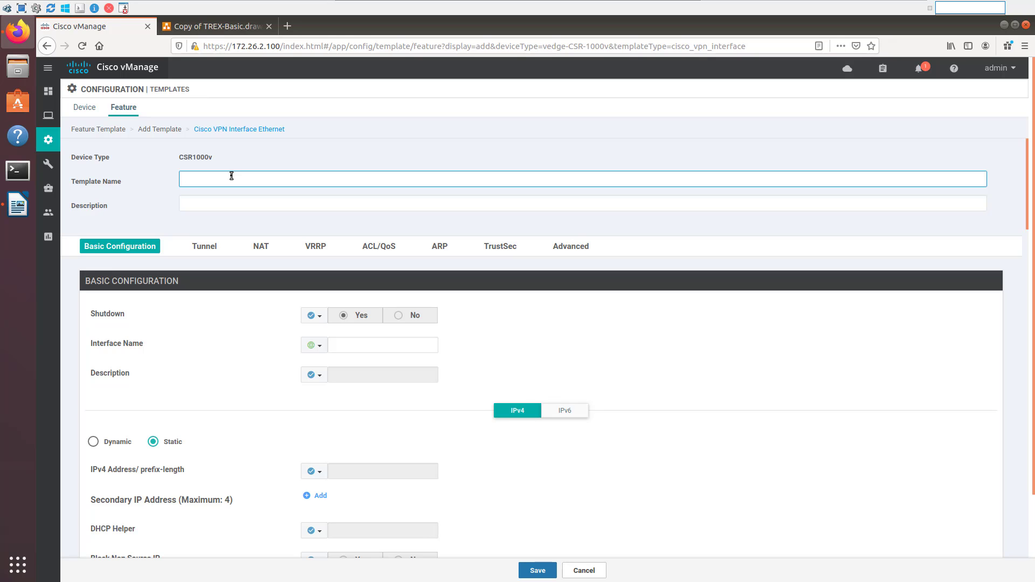
text(VPN0-MPLS-Template)
click(265, 202)
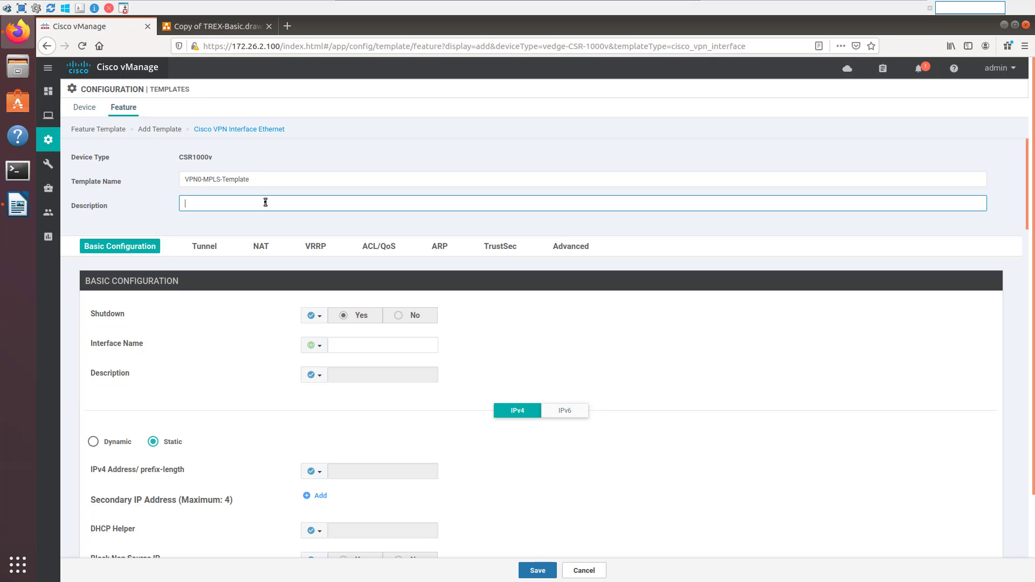
text(MPLS Color Template)
Step: Set the interface's Shutdown option to a global value of No
click(319, 318)
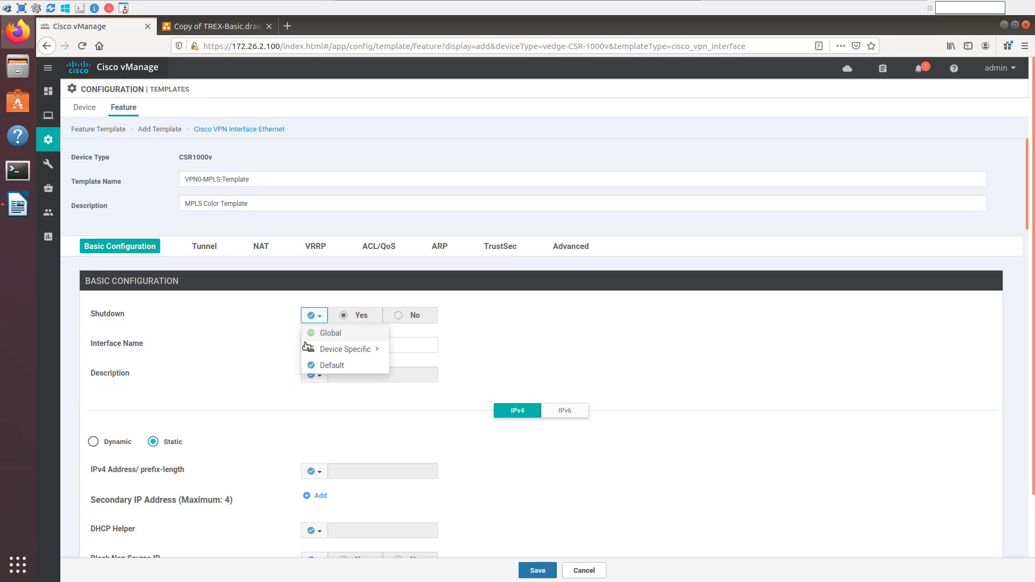
mouse_move(332, 357)
click(333, 334)
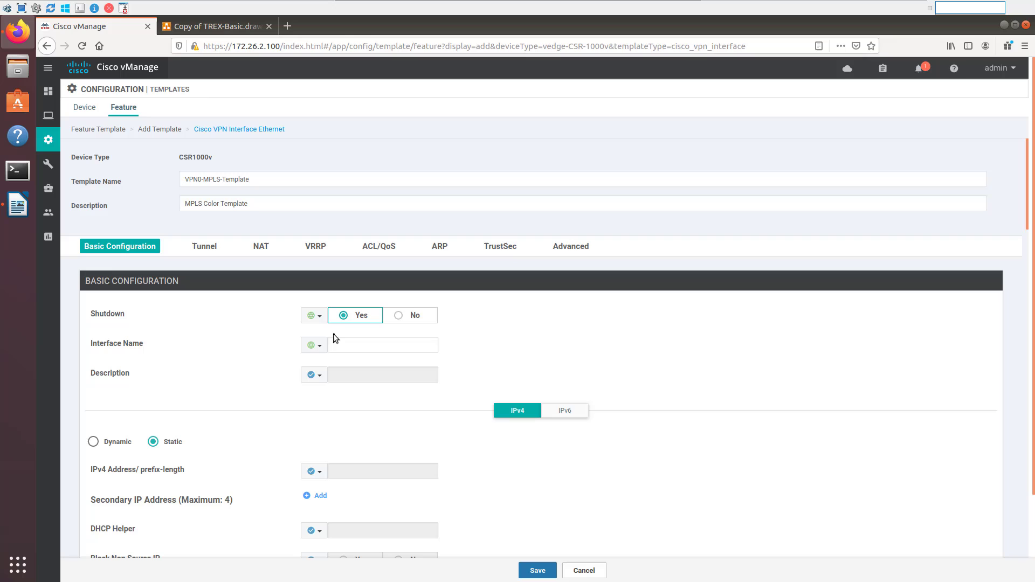
click(398, 318)
Step: Make the Interface Name device specific with the variable key MPLS_PHYS_INTF
click(318, 346)
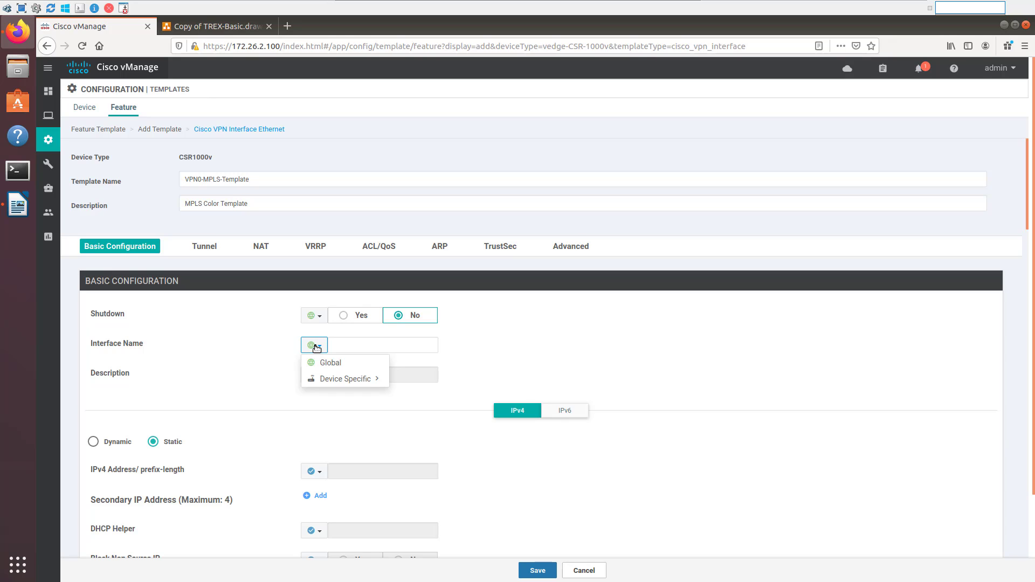
mouse_move(317, 381)
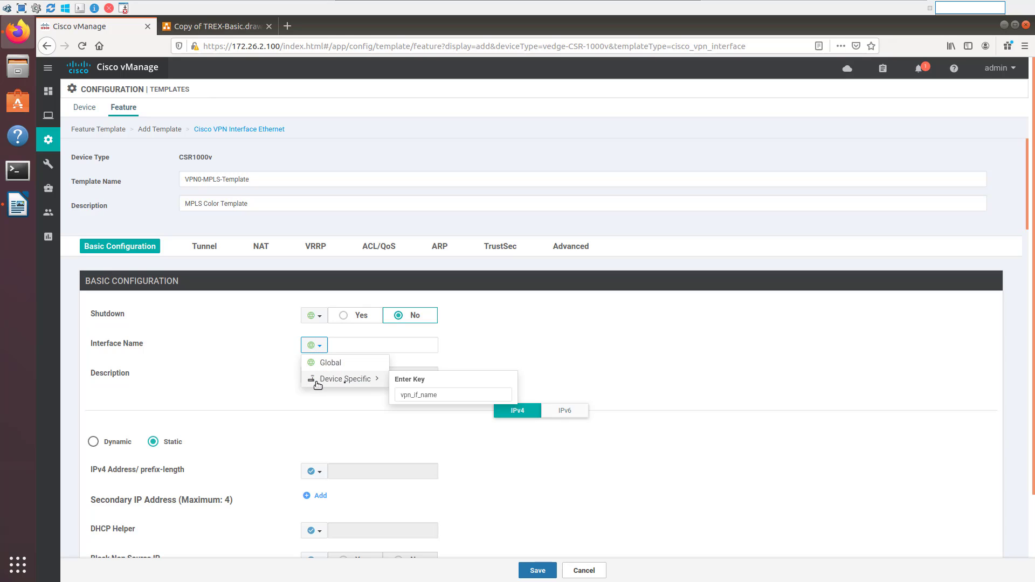
click(438, 395)
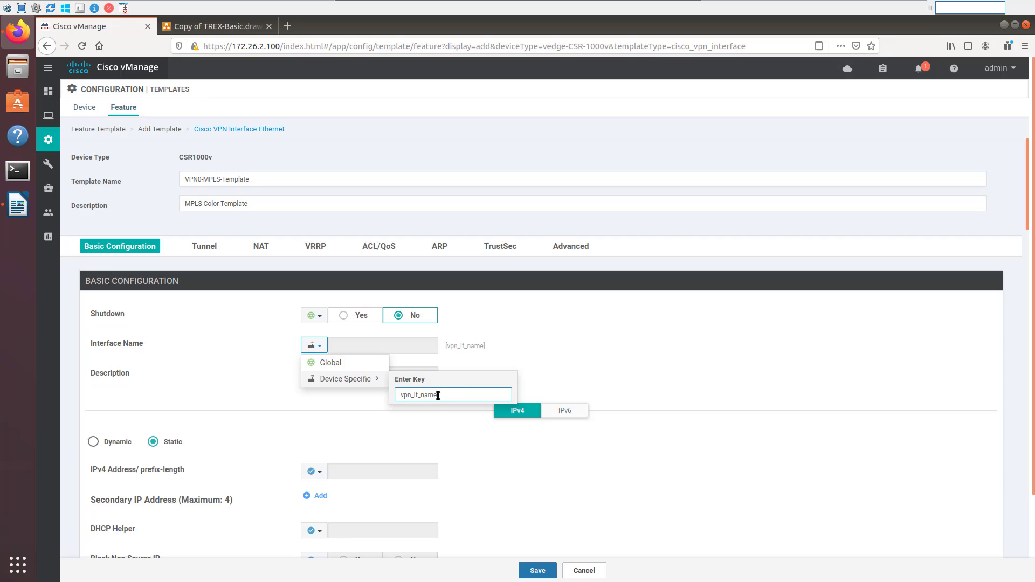
double_click(437, 395)
key(BackSpace)
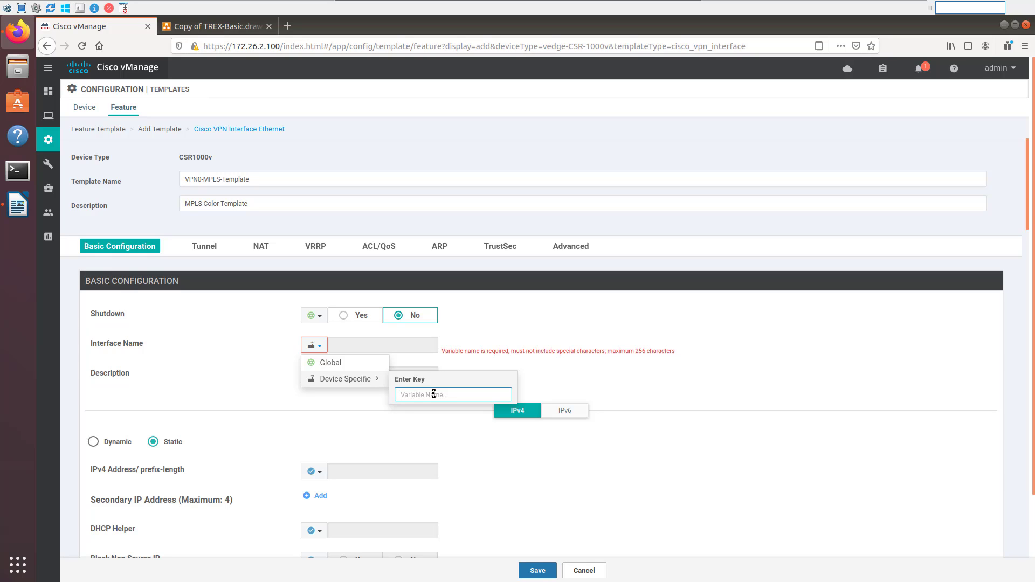
text(MPLS_)
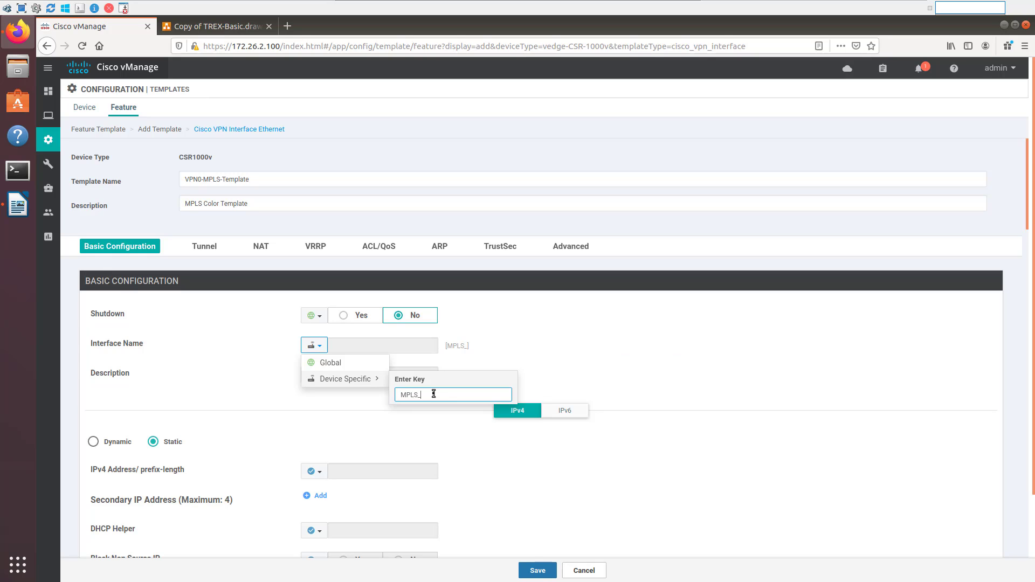
text(PHYS_INTF)
click(456, 344)
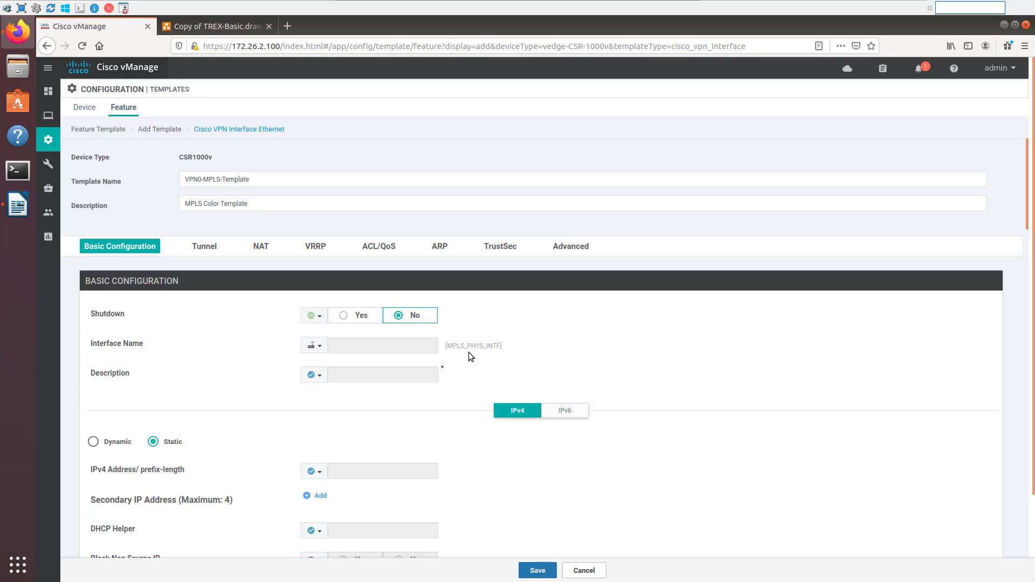
Step: Make the static IPv4 address/prefix-length device specific with the variable key MPLS_IP_ADDRESS
scroll(434, 397, down, 3)
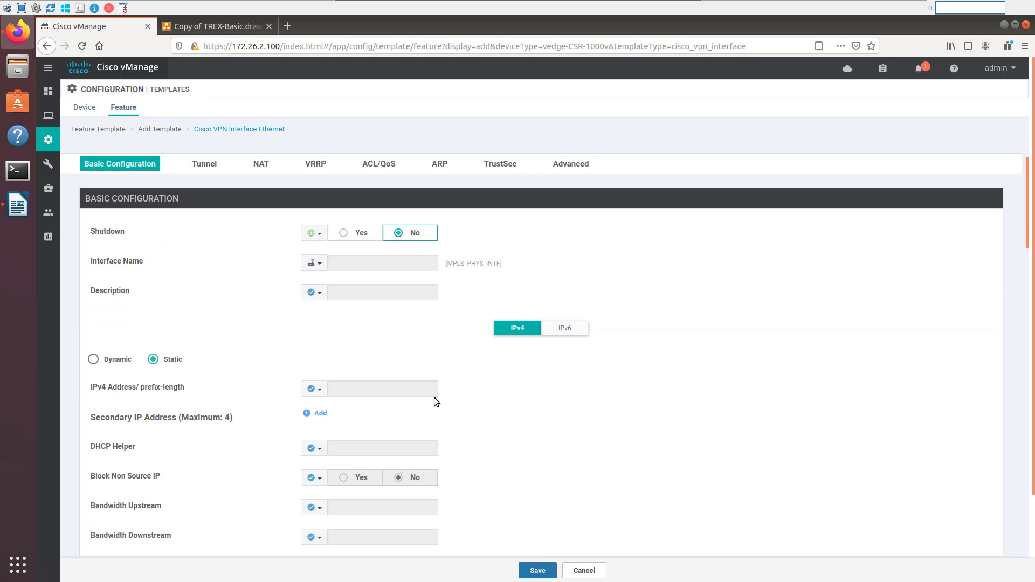
scroll(434, 397, down, 3)
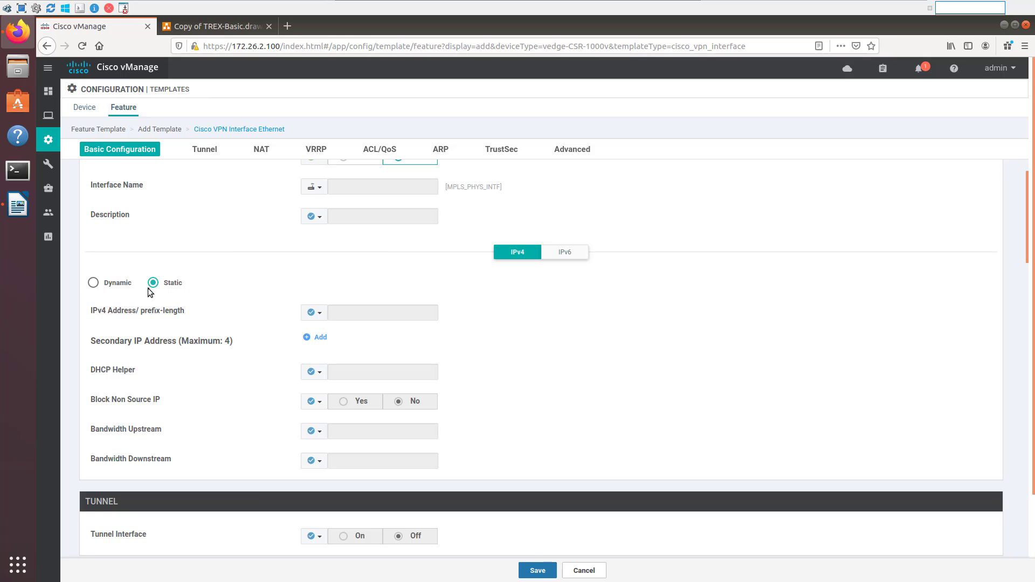
click(320, 314)
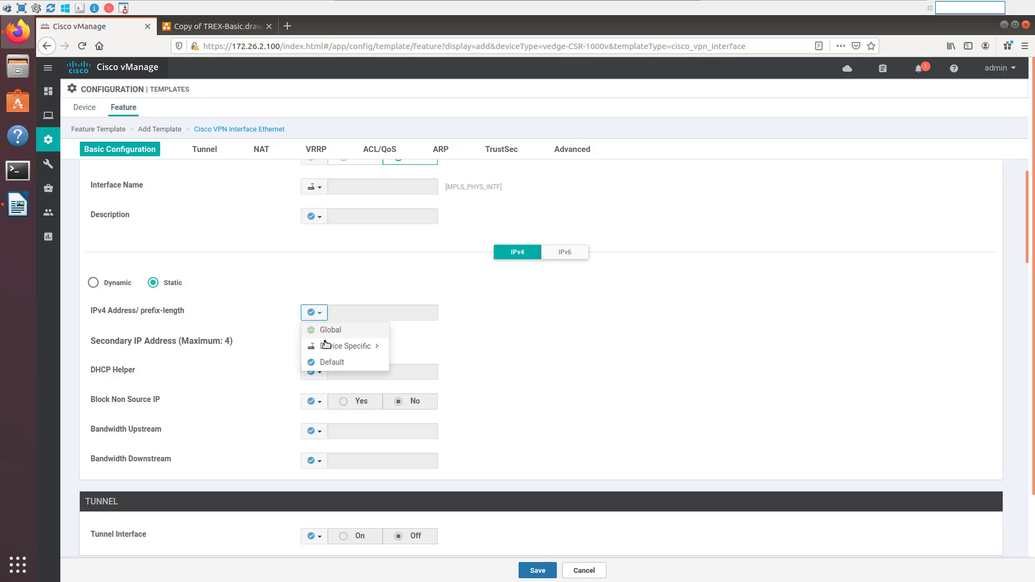
mouse_move(325, 346)
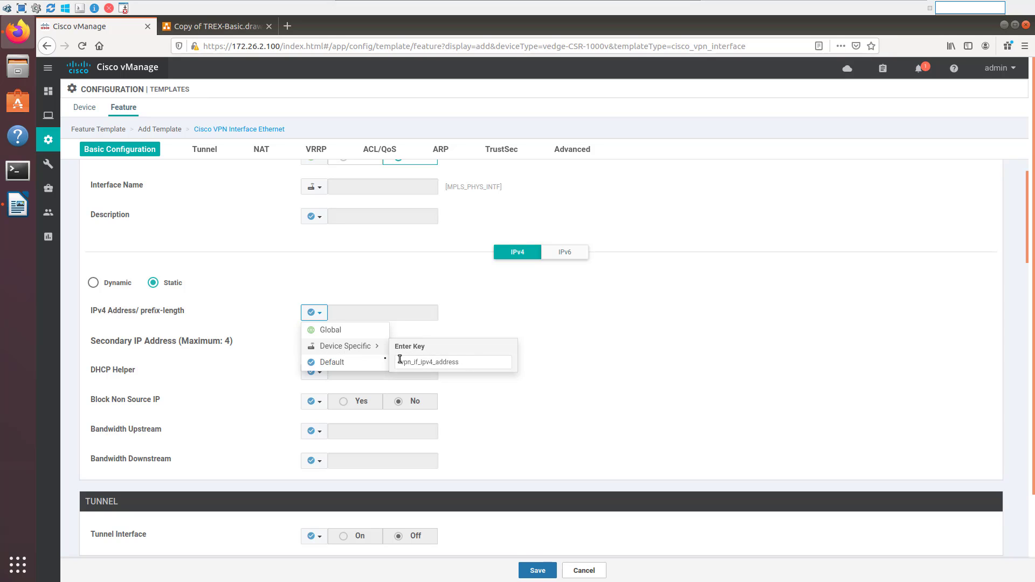
double_click(473, 365)
key(Return)
mouse_move(363, 347)
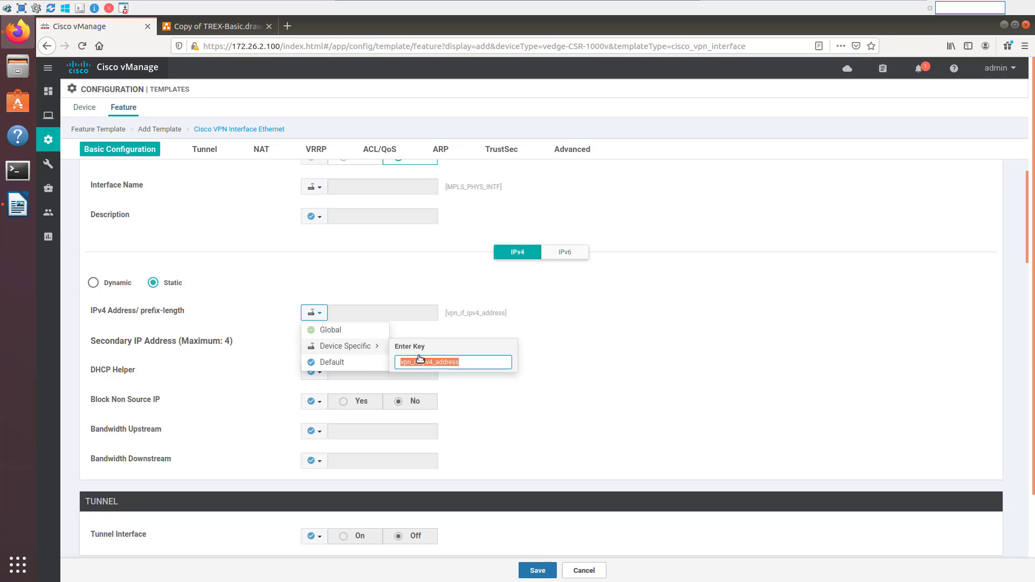
click(452, 363)
double_click(464, 362)
text(PLS_IP_ADDRESS)
click(573, 299)
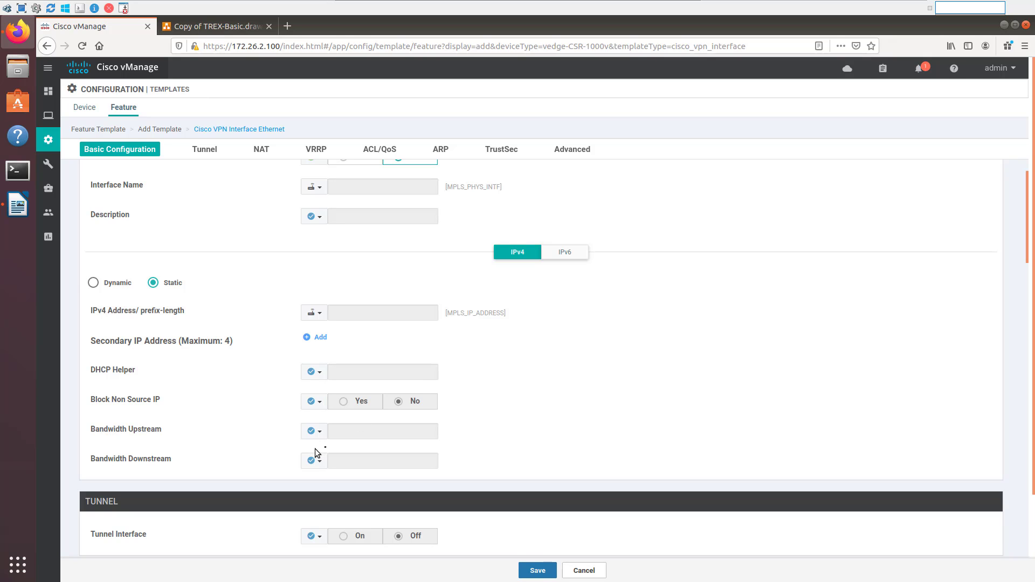
Step: Turn the Tunnel Interface on as a global value
scroll(523, 380, down, 3)
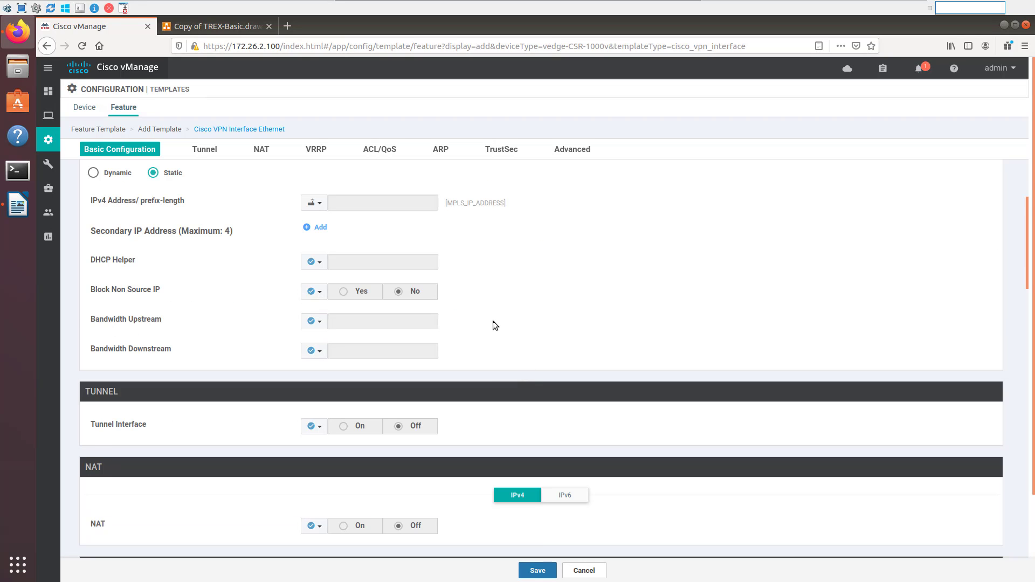
scroll(492, 321, down, 3)
scroll(338, 338, down, 1)
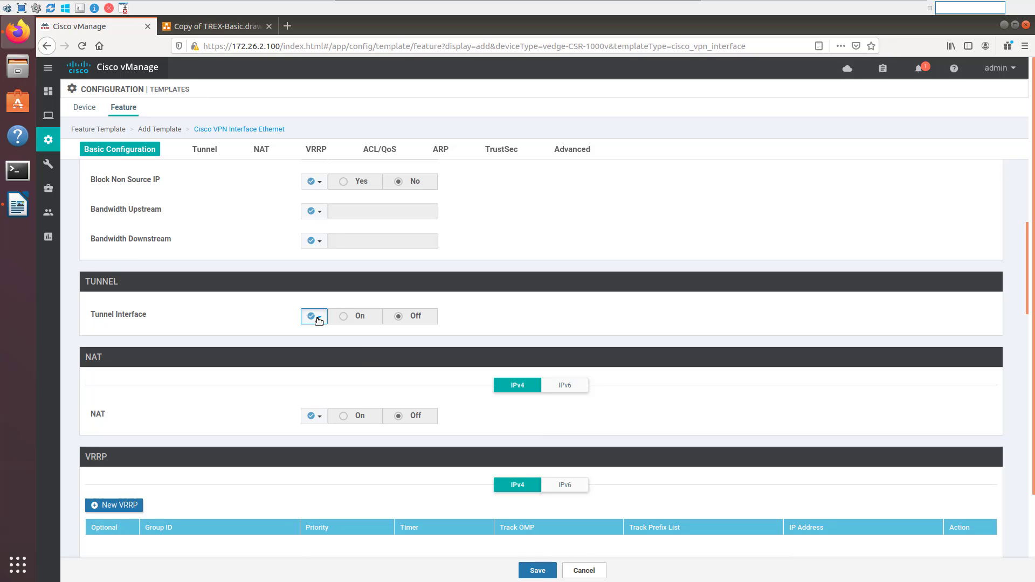
click(319, 321)
click(322, 338)
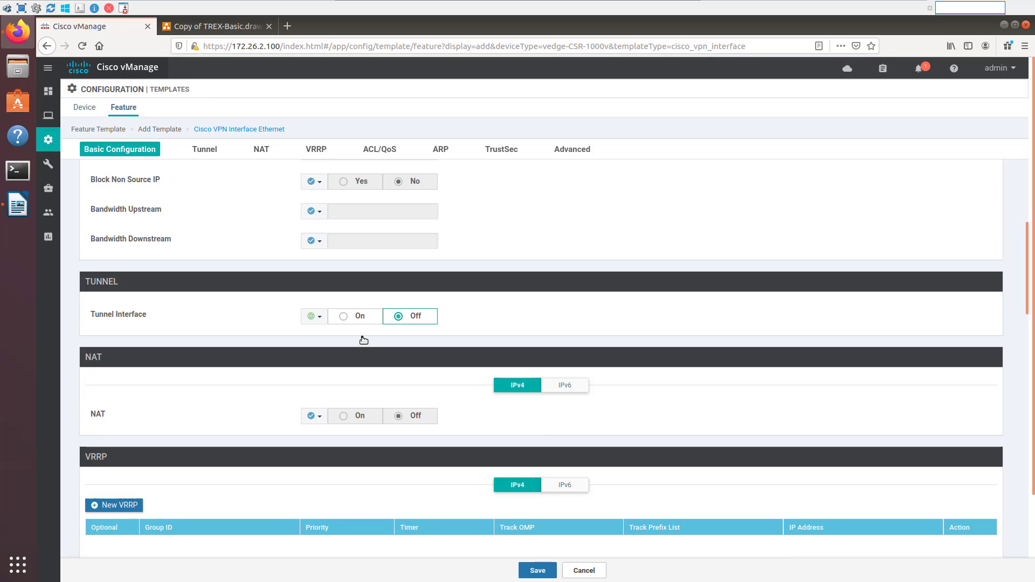
click(349, 322)
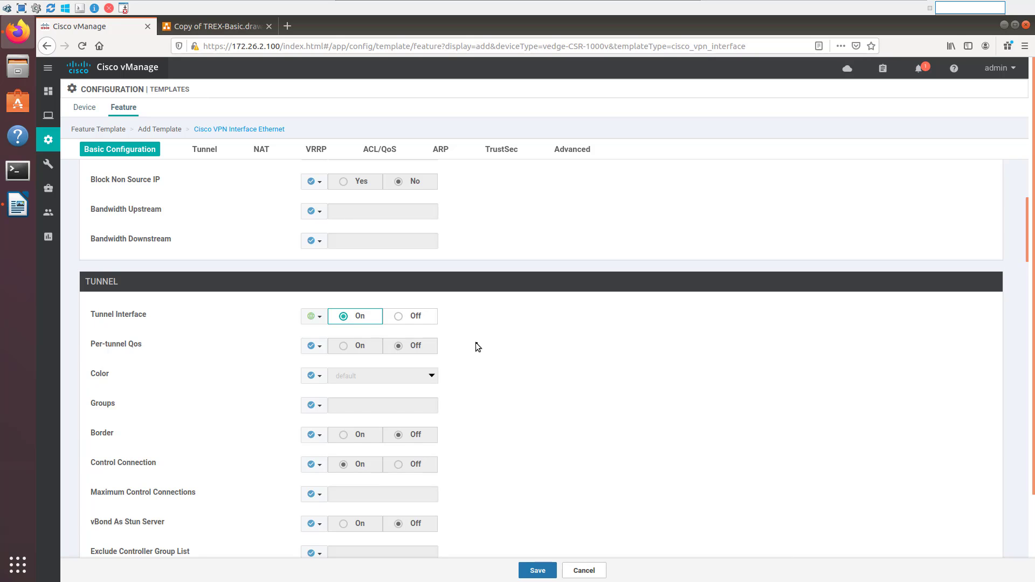
Step: Set the tunnel Color to a global value of mpls
scroll(475, 342, down, 3)
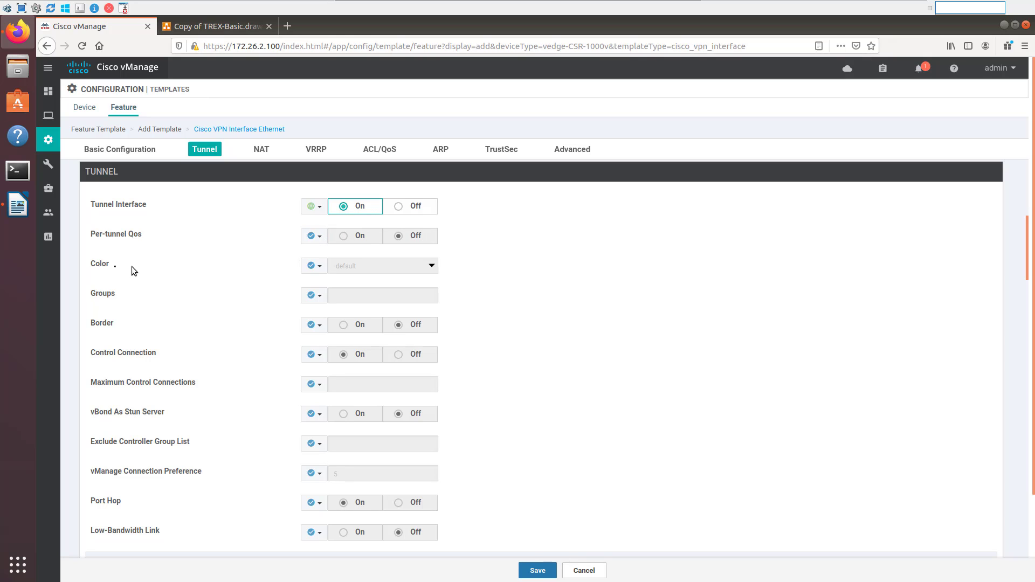
click(314, 266)
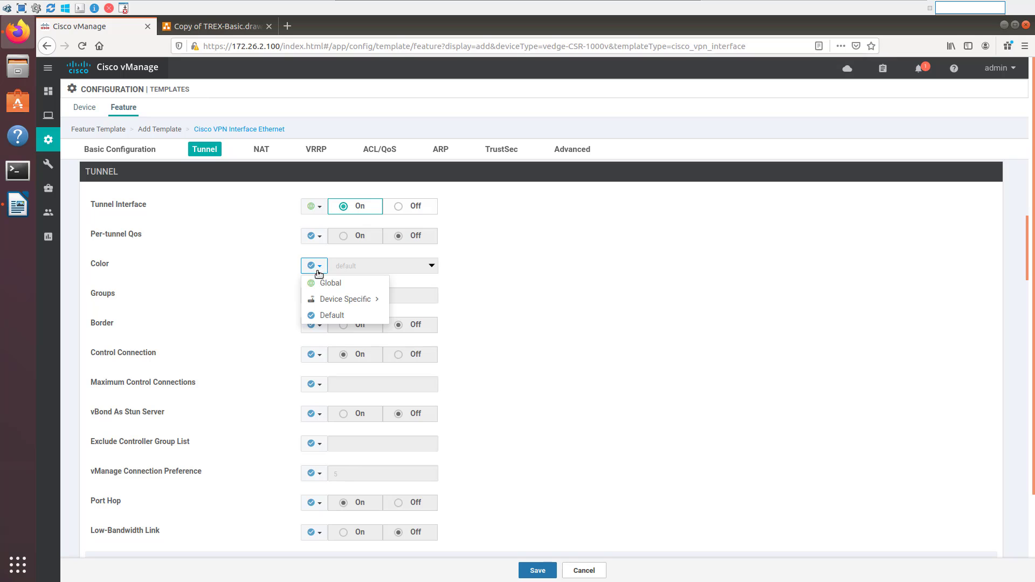
click(321, 283)
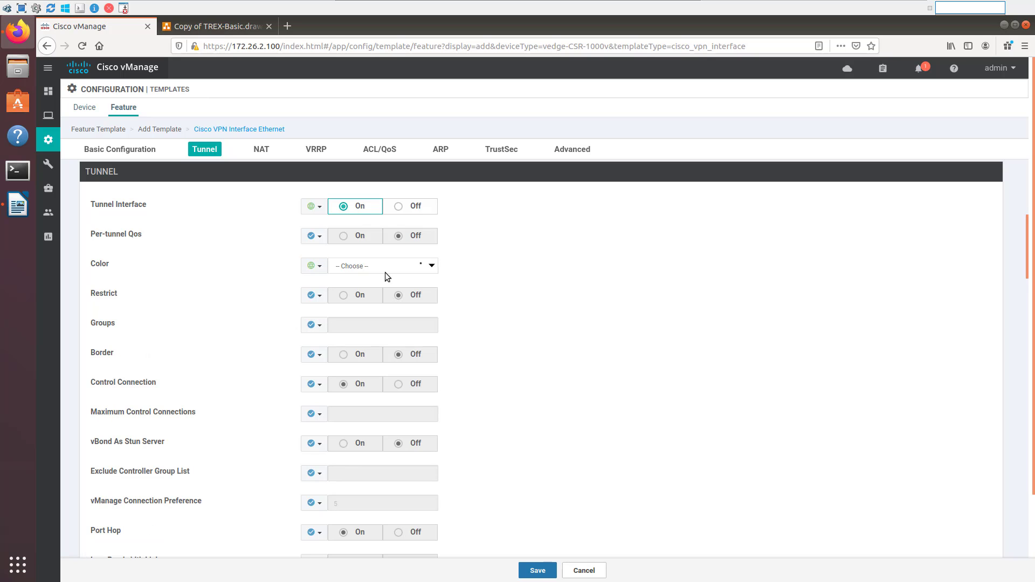
click(431, 265)
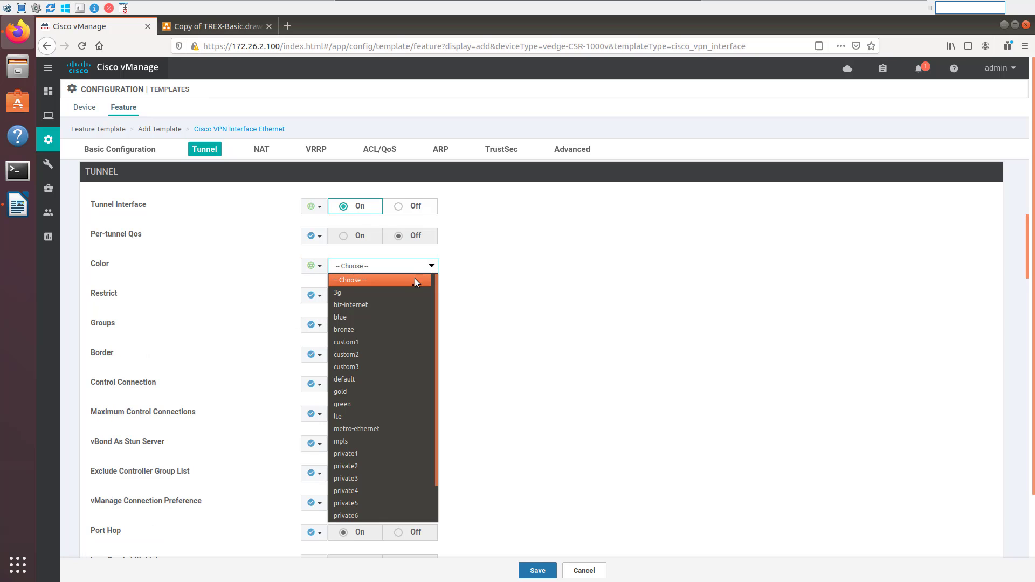
click(347, 440)
click(453, 268)
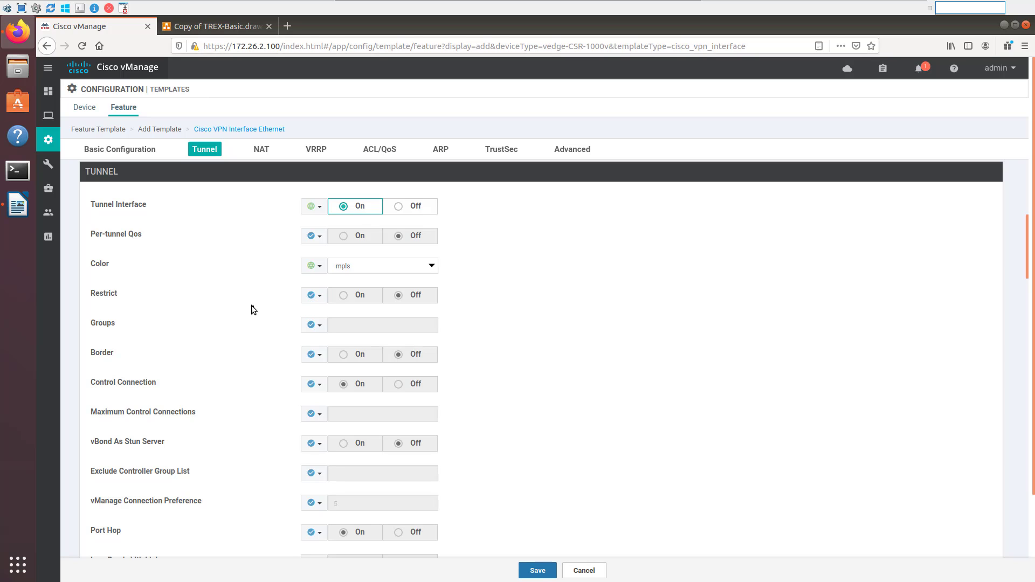
scroll(264, 331, down, 2)
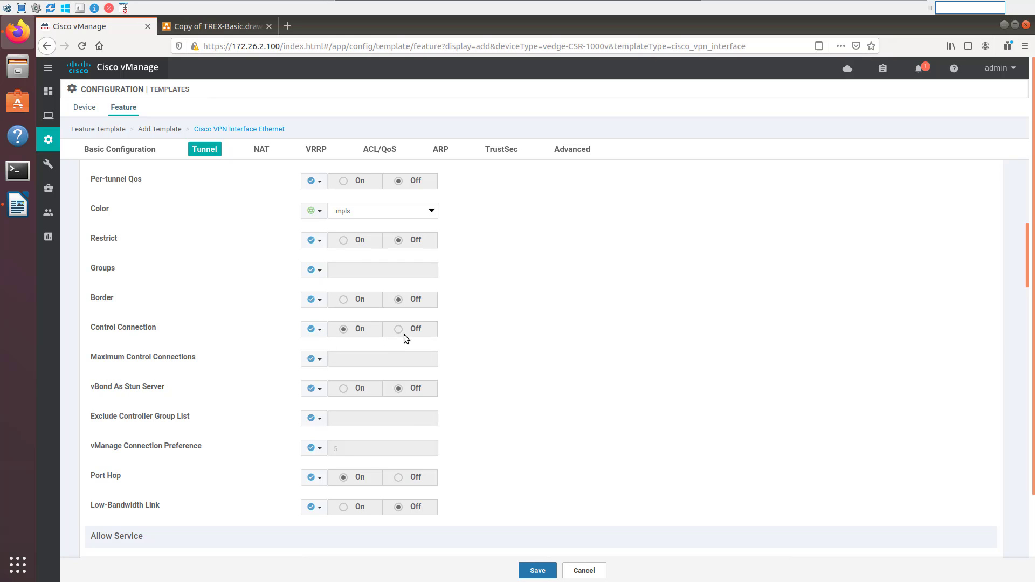
Step: Review the remaining tunnel options, from Restrict to Low-Bandwidth Link, and the Allow Service settings
scroll(449, 341, down, 3)
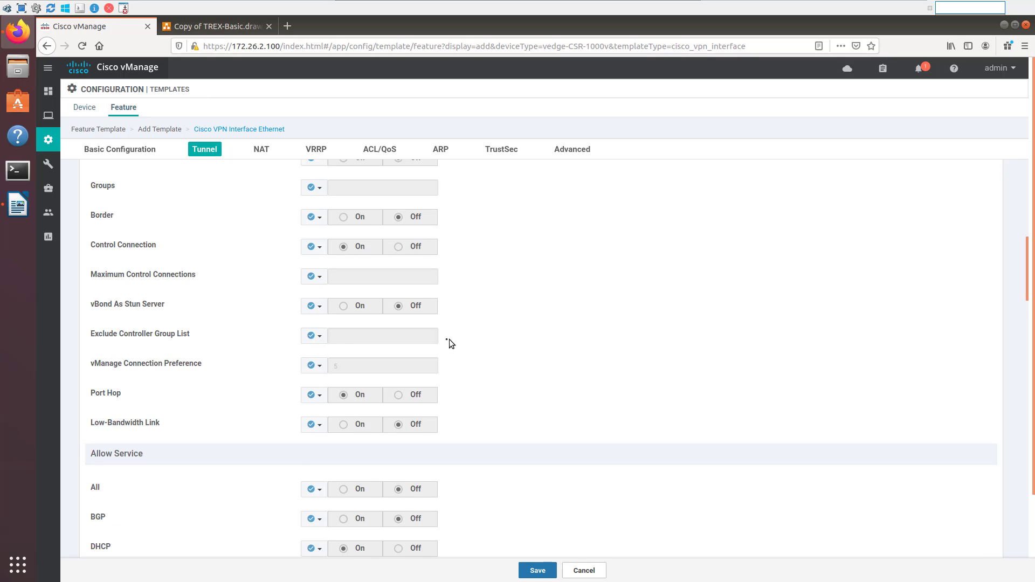
scroll(446, 340, down, 3)
scroll(435, 330, down, 1)
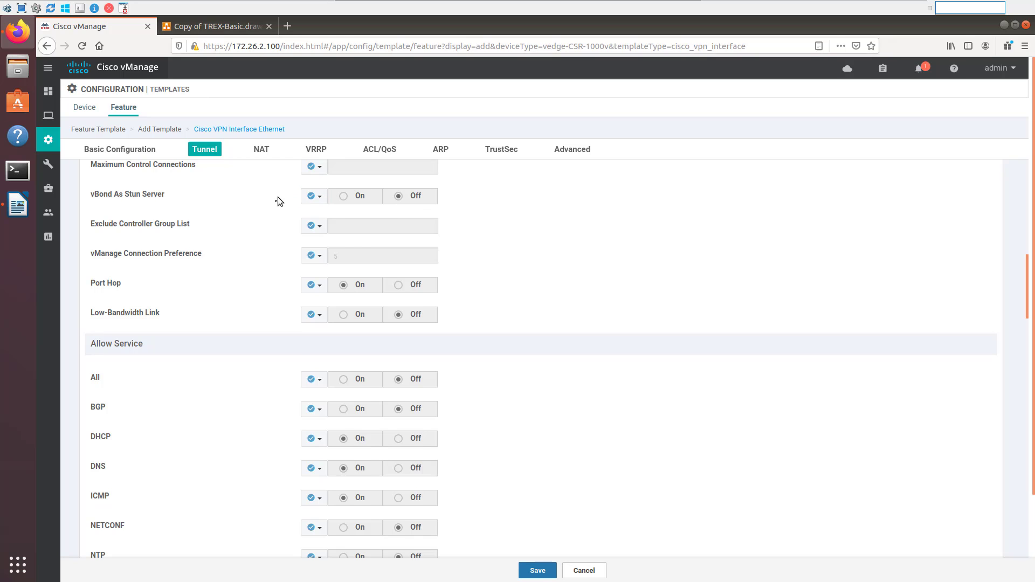
scroll(302, 204, down, 2)
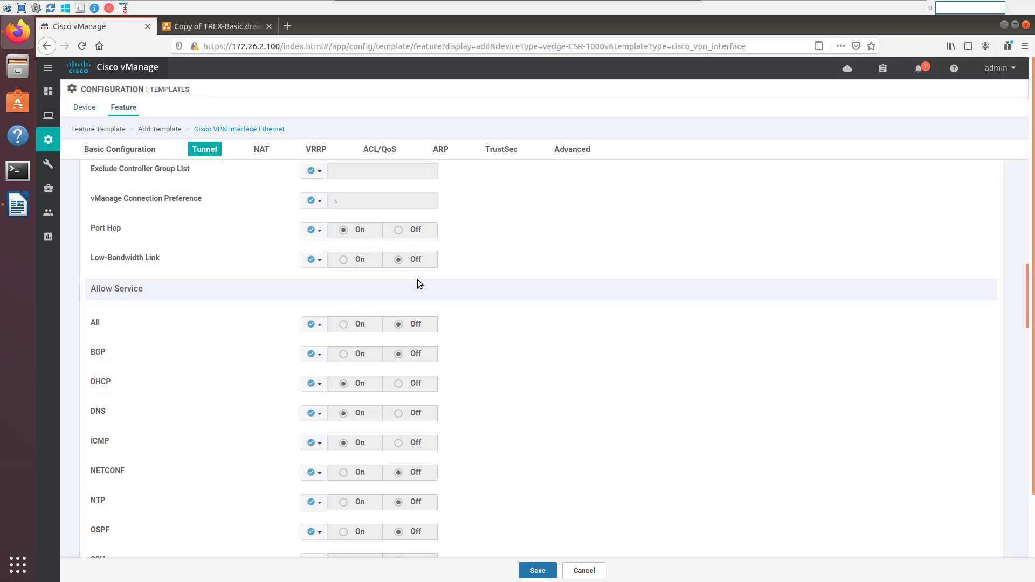
scroll(444, 284, down, 3)
scroll(435, 280, down, 1)
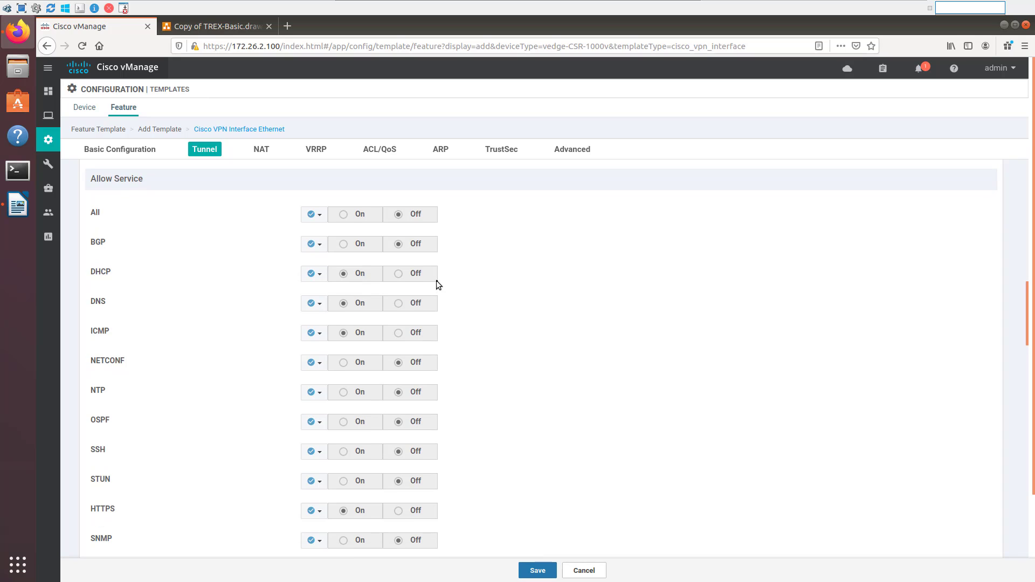
scroll(288, 225, down, 1)
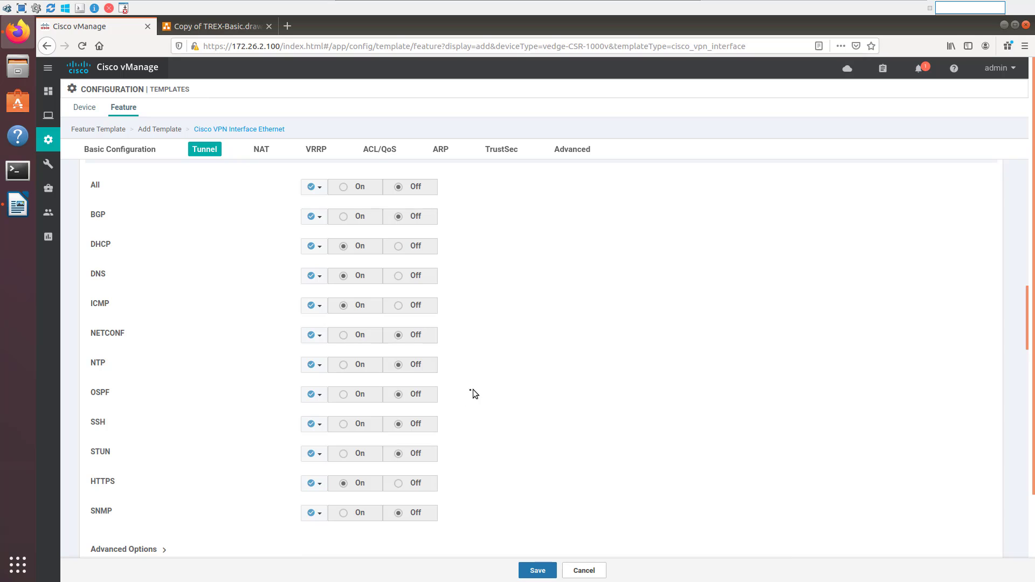
Step: Examine the template's NAT, VRRP, ACL/QoS, ARP, TrustSec and Advanced sections
scroll(458, 390, down, 5)
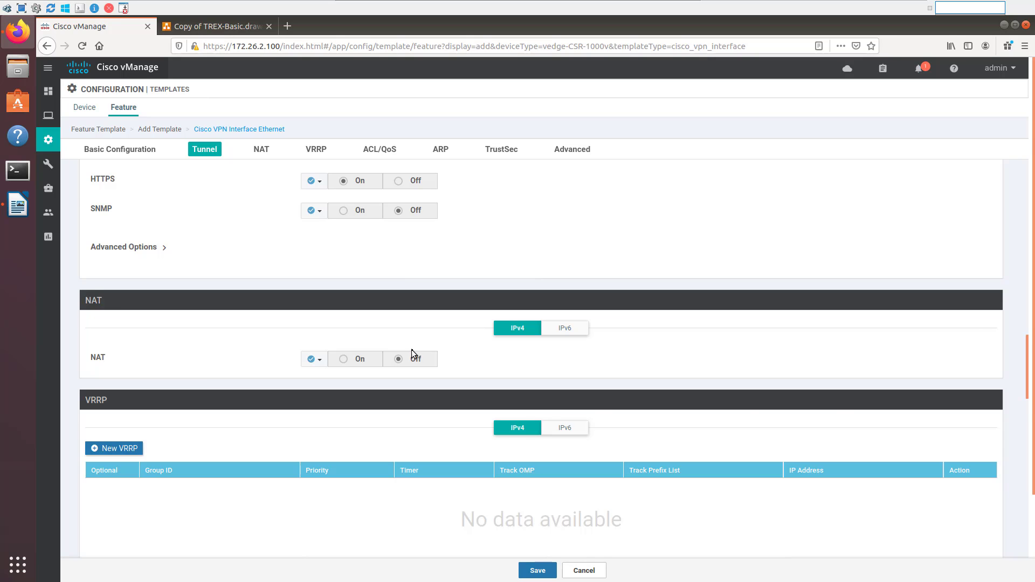
scroll(412, 350, down, 4)
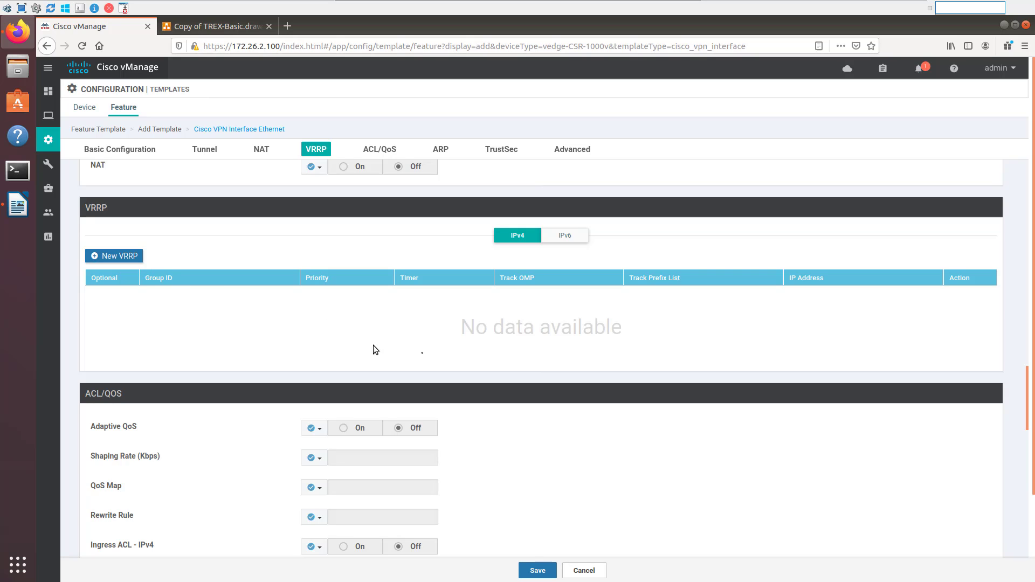
scroll(461, 360, down, 5)
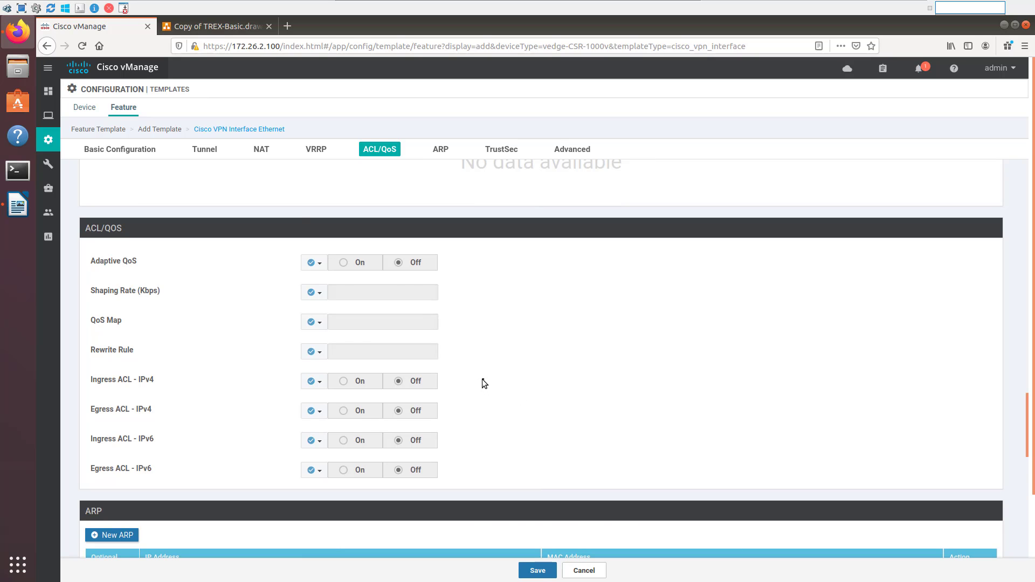
scroll(483, 382, down, 4)
scroll(484, 383, down, 2)
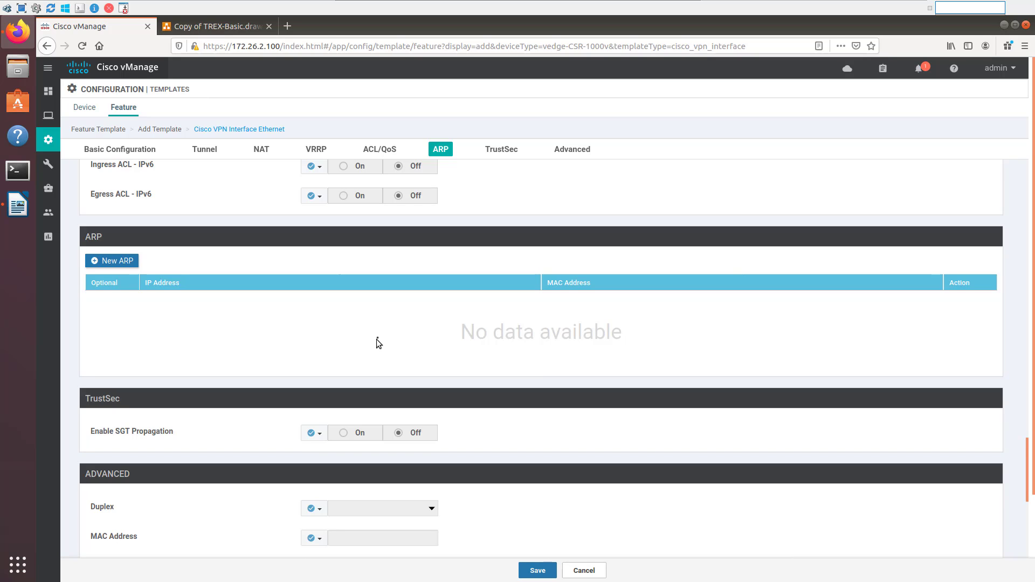
scroll(377, 336, down, 2)
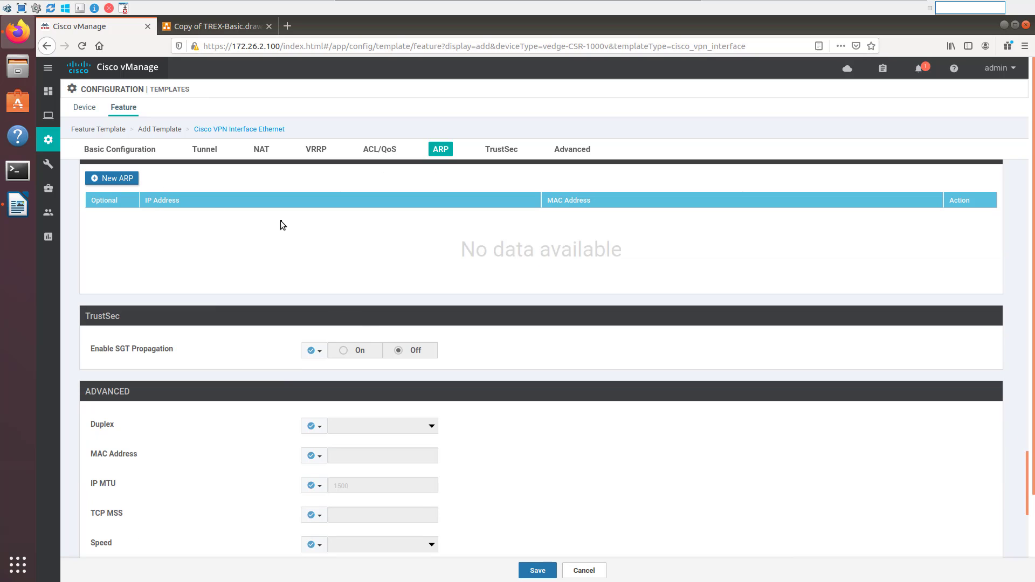
scroll(341, 367, down, 2)
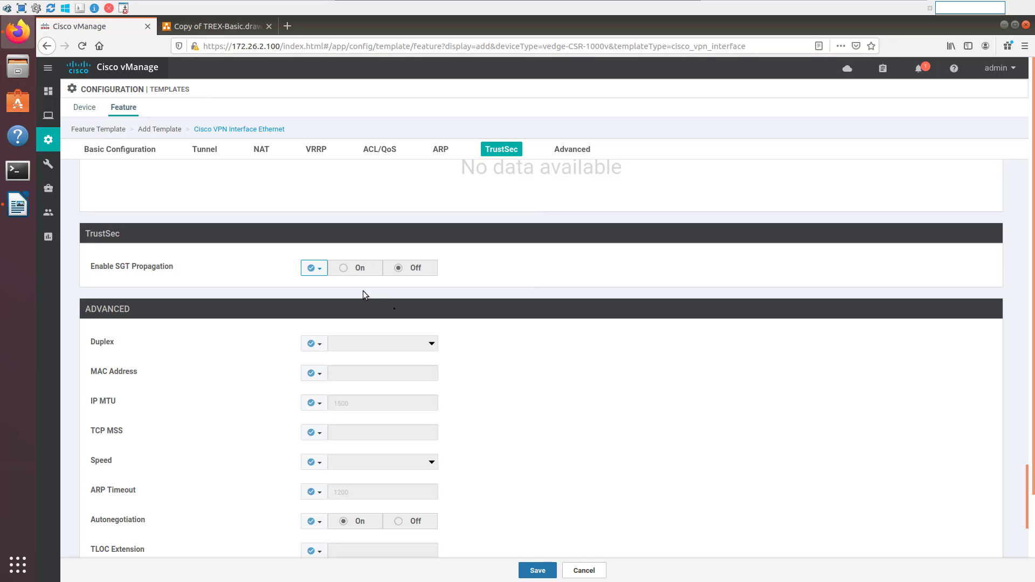
scroll(427, 337, down, 2)
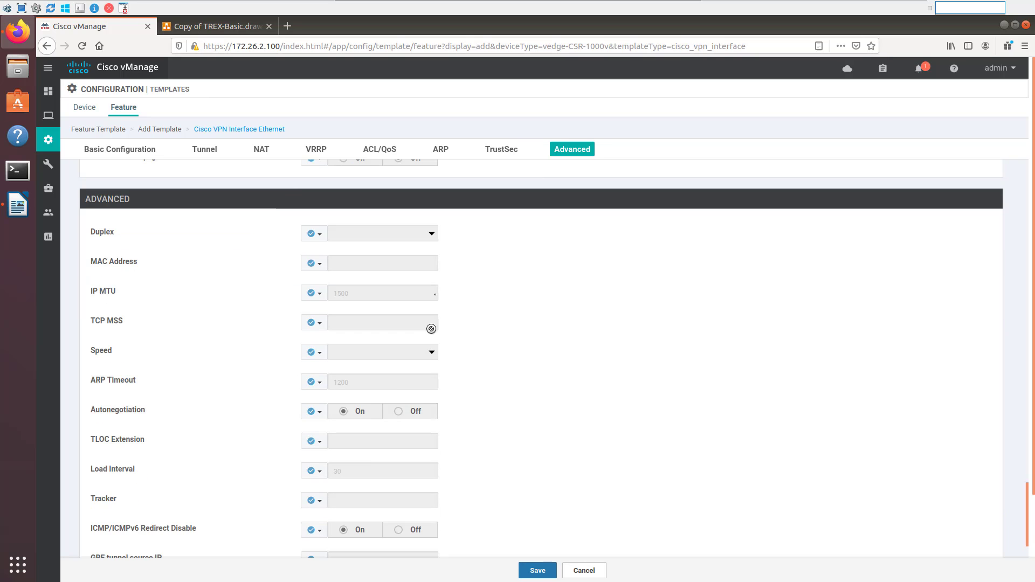
scroll(418, 464, down, 2)
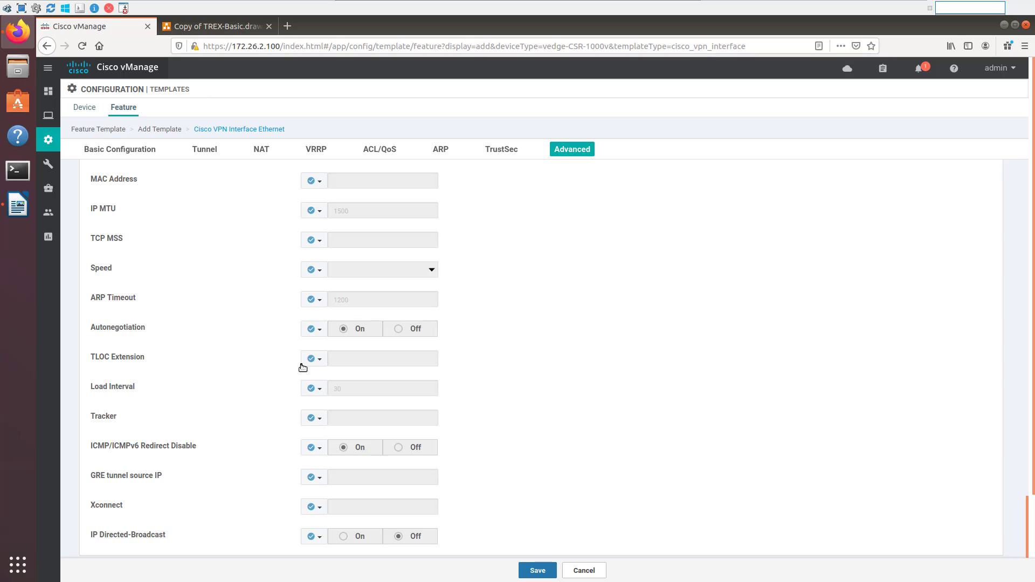
scroll(389, 340, up, 1)
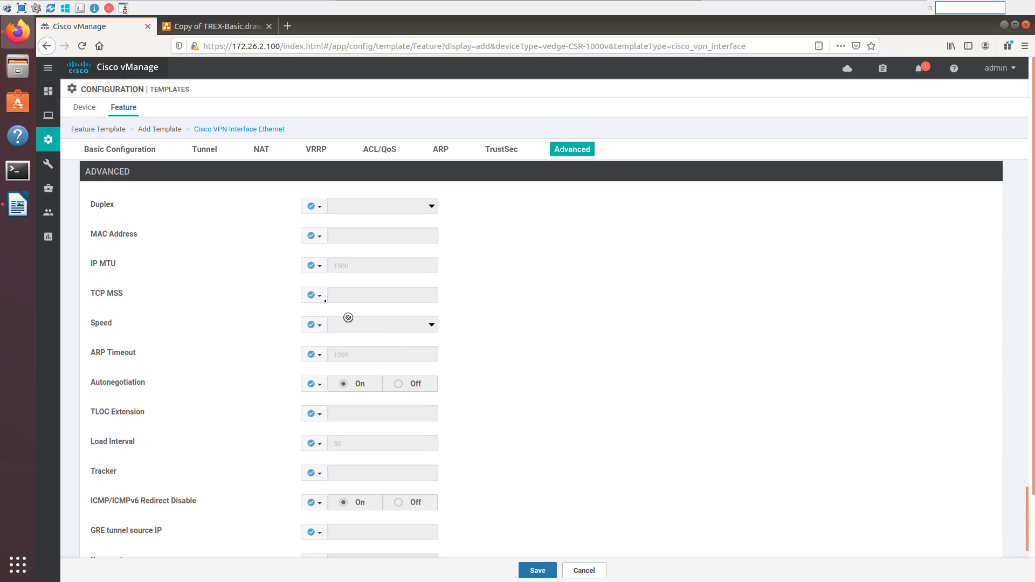
scroll(335, 305, down, 1)
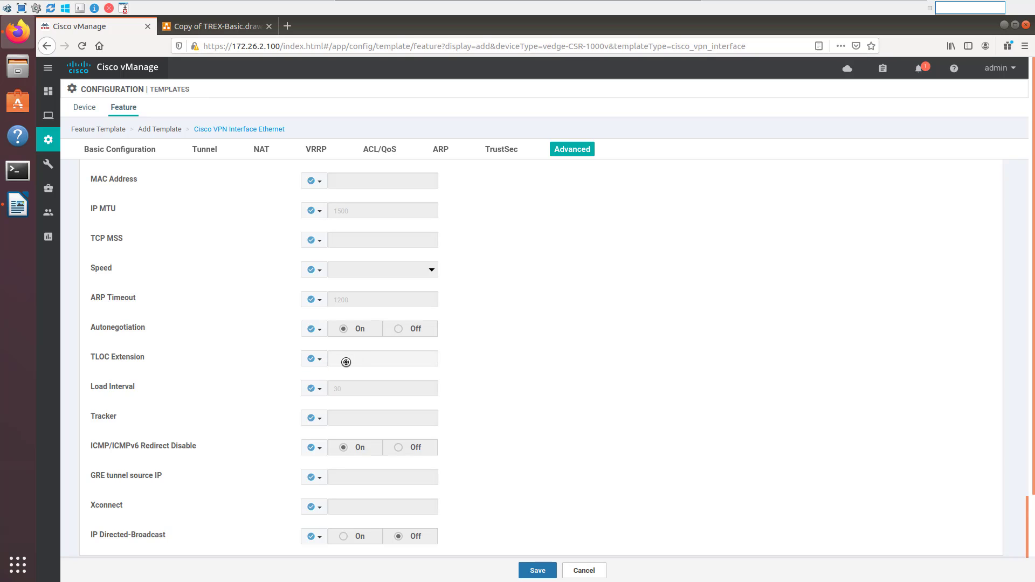
scroll(416, 383, down, 2)
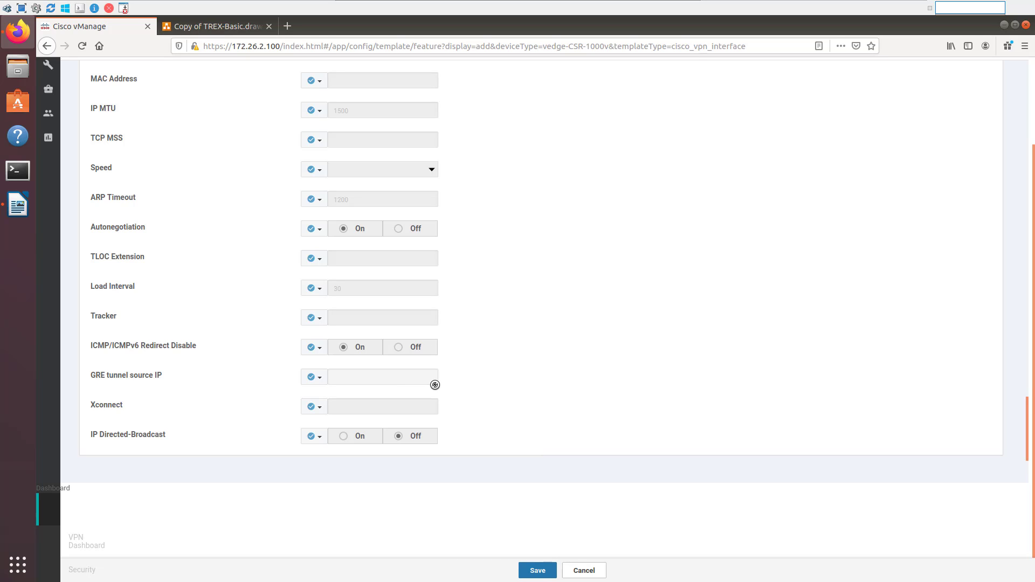
scroll(476, 383, up, 1)
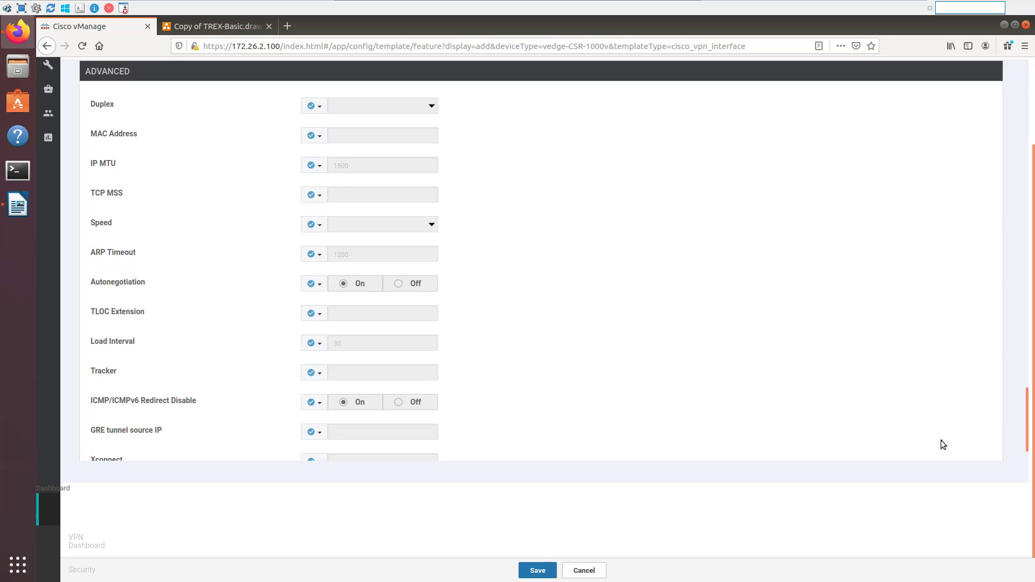
Step: Recheck the template's basic configuration and tunnel settings and save the VPN0-MPLS-Template feature template
drag(1026, 423, 1015, 76)
scroll(582, 252, up, 2)
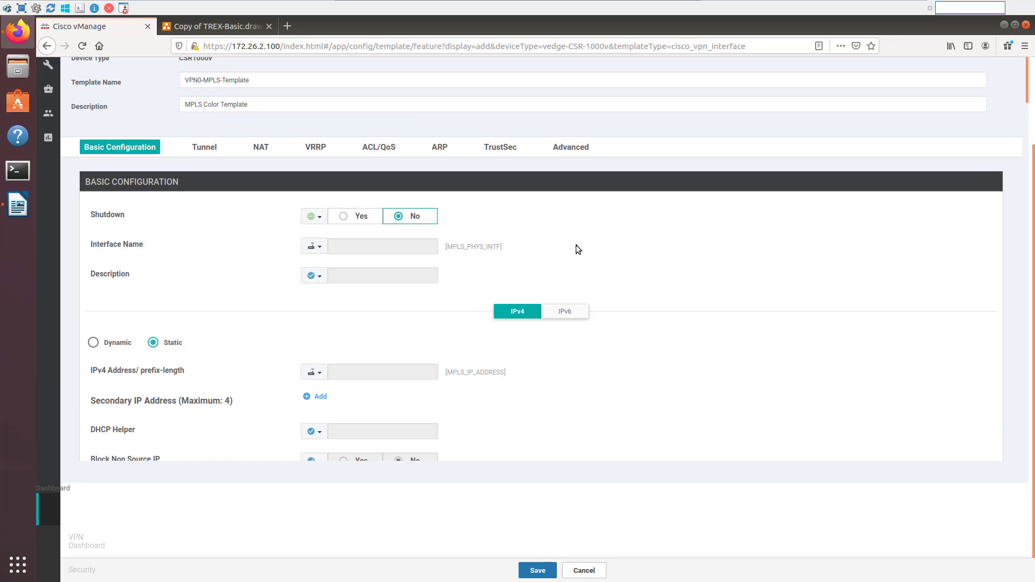
scroll(576, 245, up, 1)
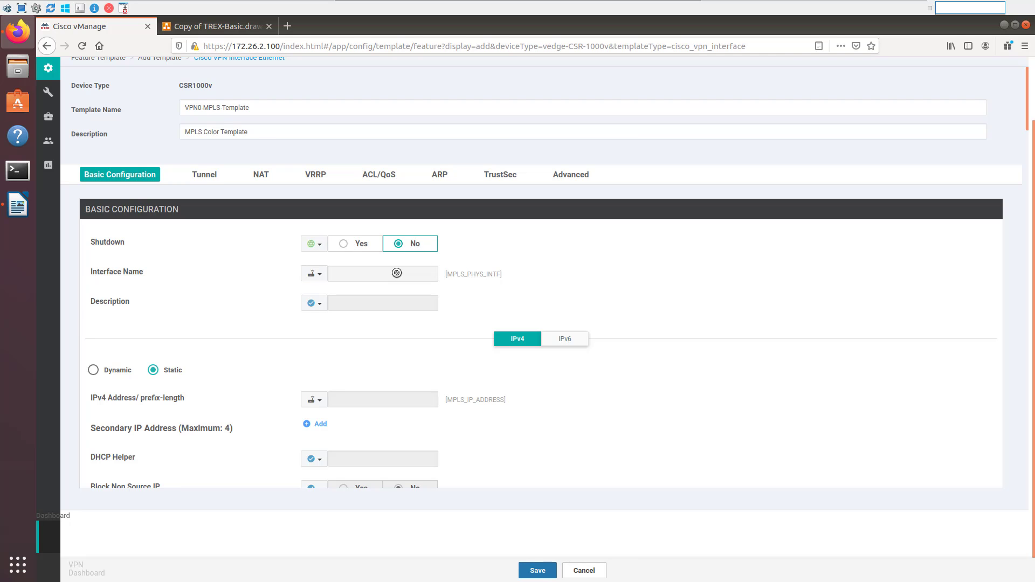
scroll(482, 341, down, 2)
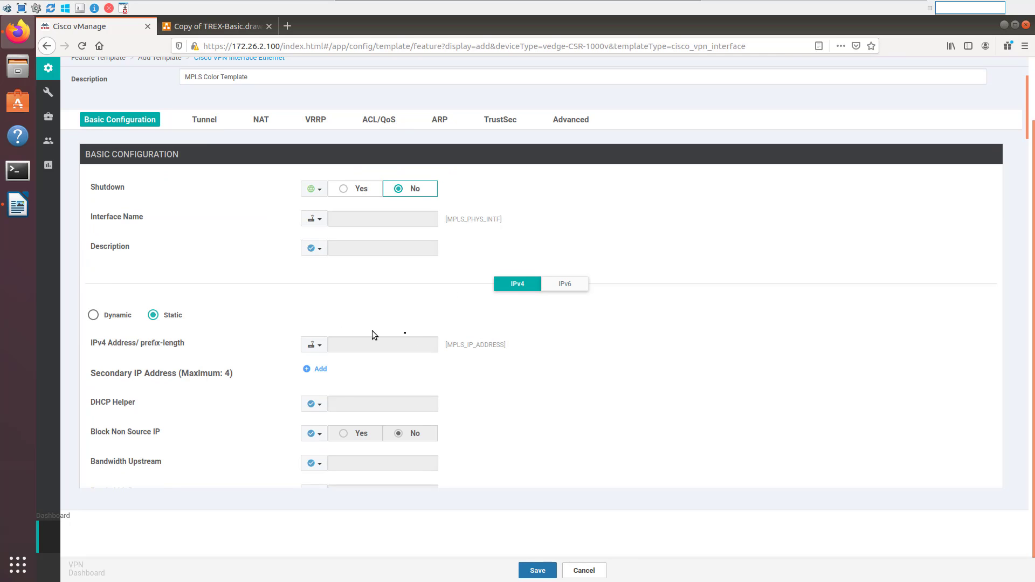
scroll(505, 364, down, 12)
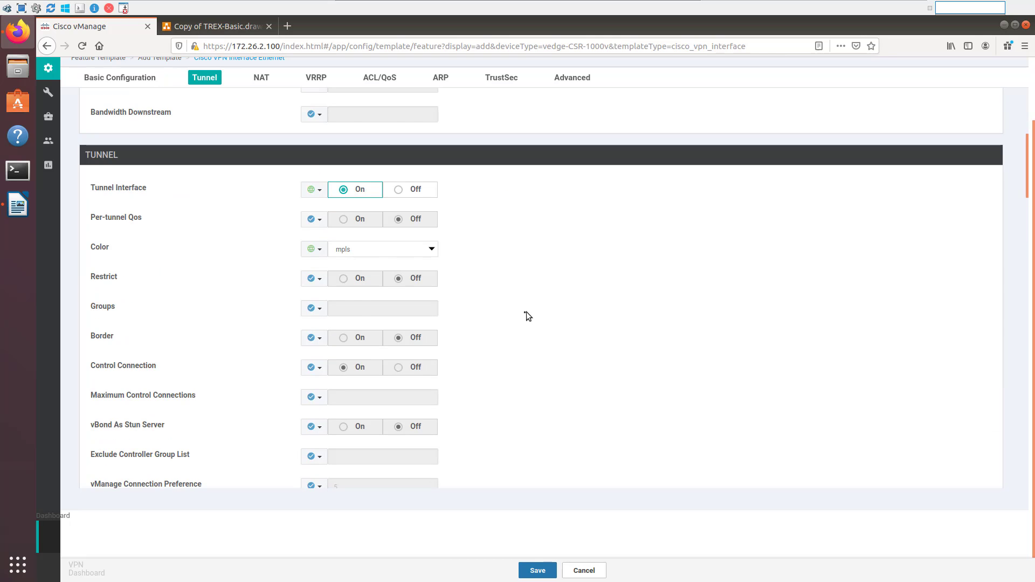
scroll(524, 312, down, 3)
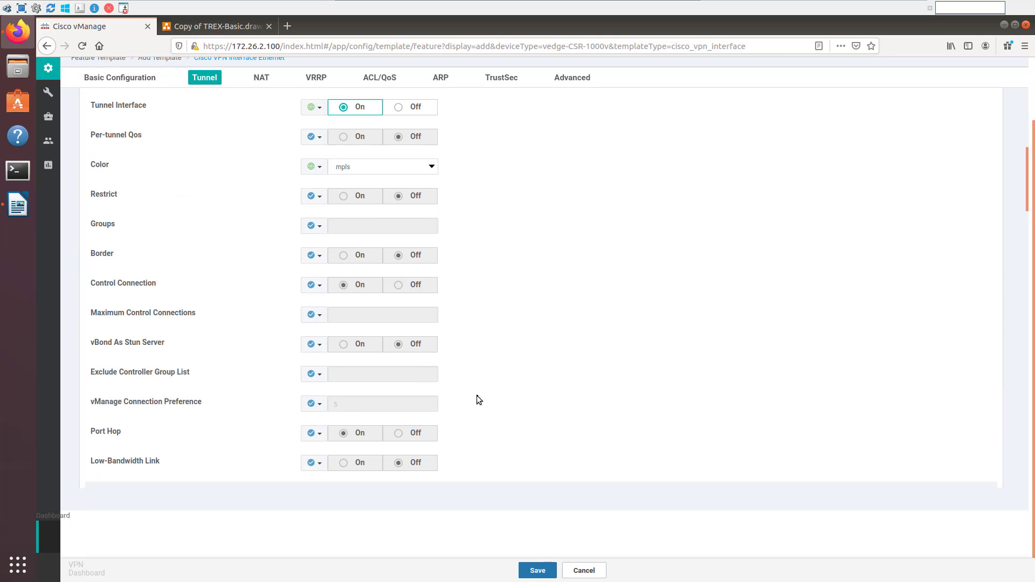
scroll(476, 392, down, 3)
scroll(472, 391, down, 5)
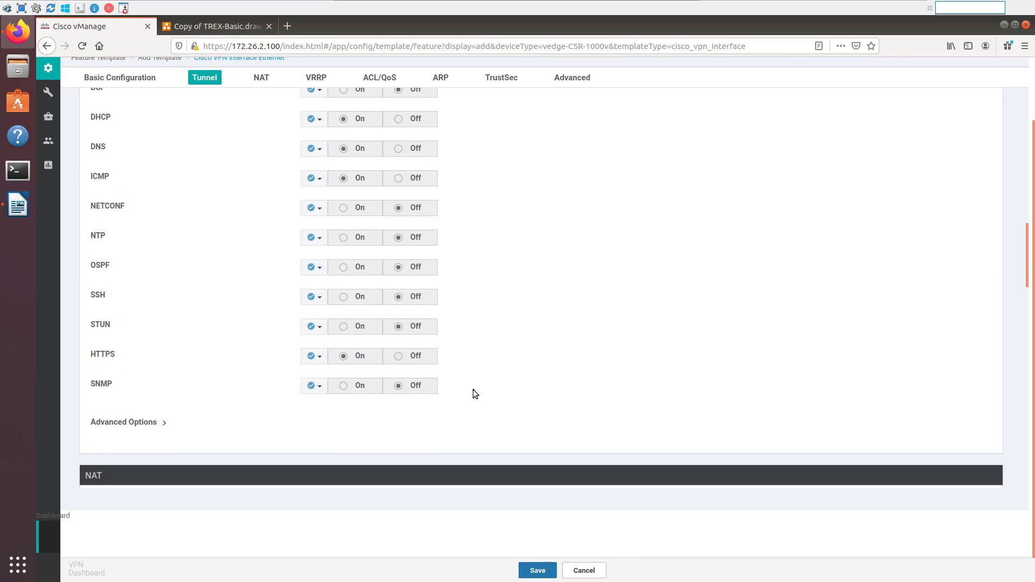
scroll(473, 390, down, 6)
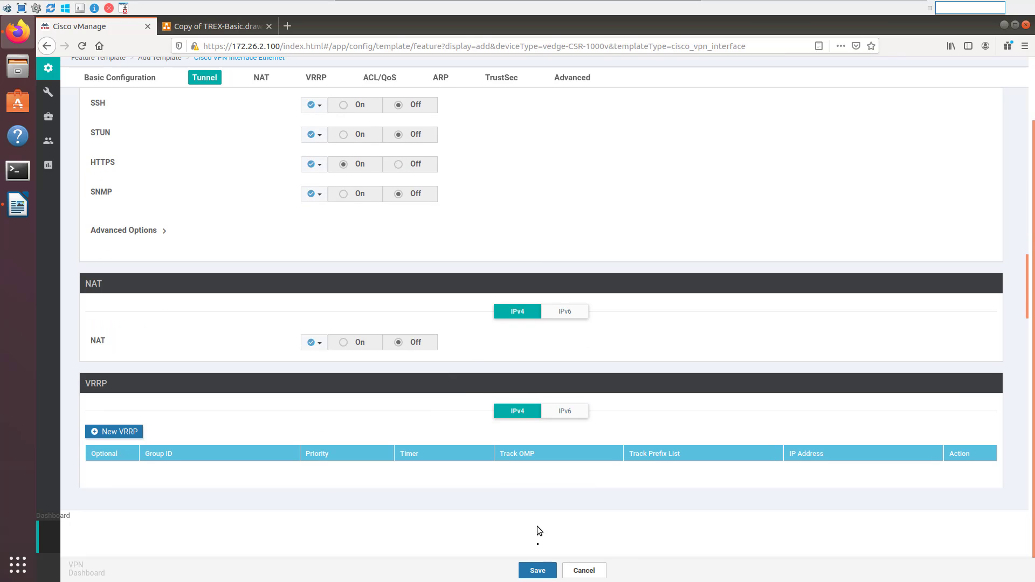
click(533, 573)
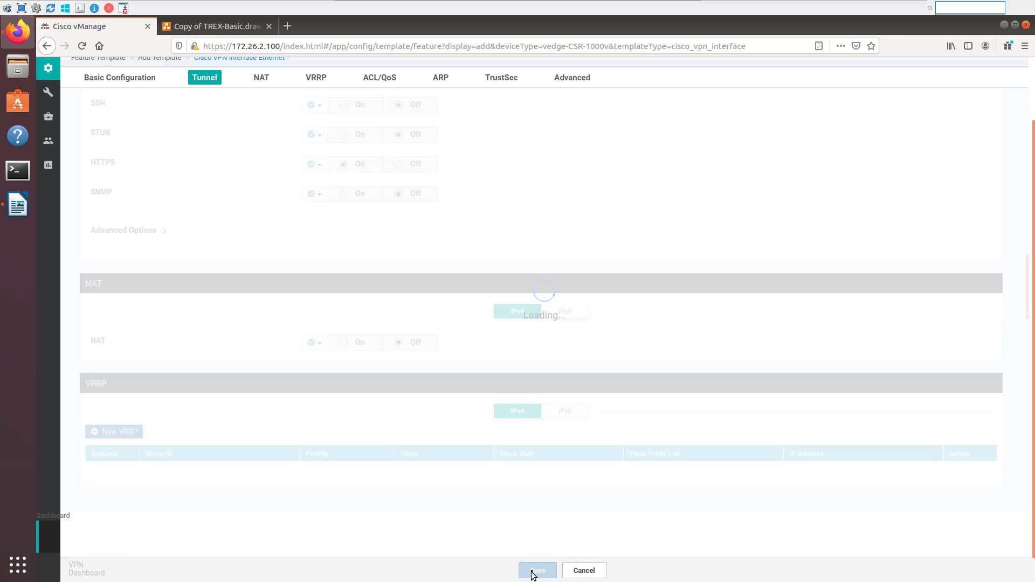